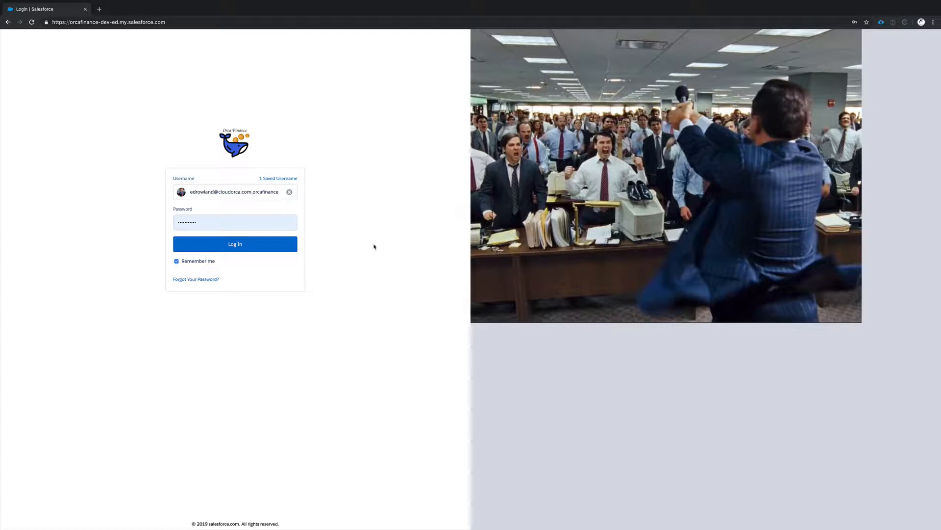
Log in to the org with the saved credentials and open the Orca Trading app
left_click(272, 248)
left_click(485, 181)
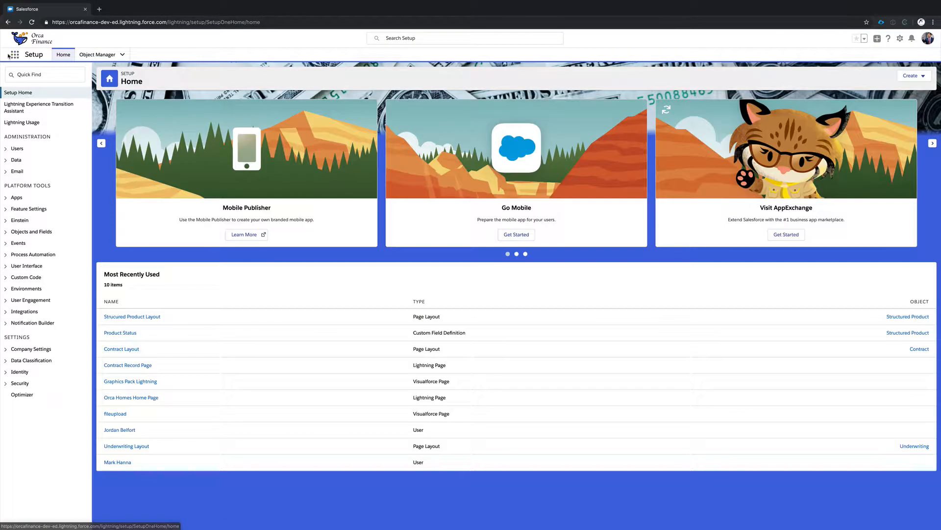
left_click(15, 55)
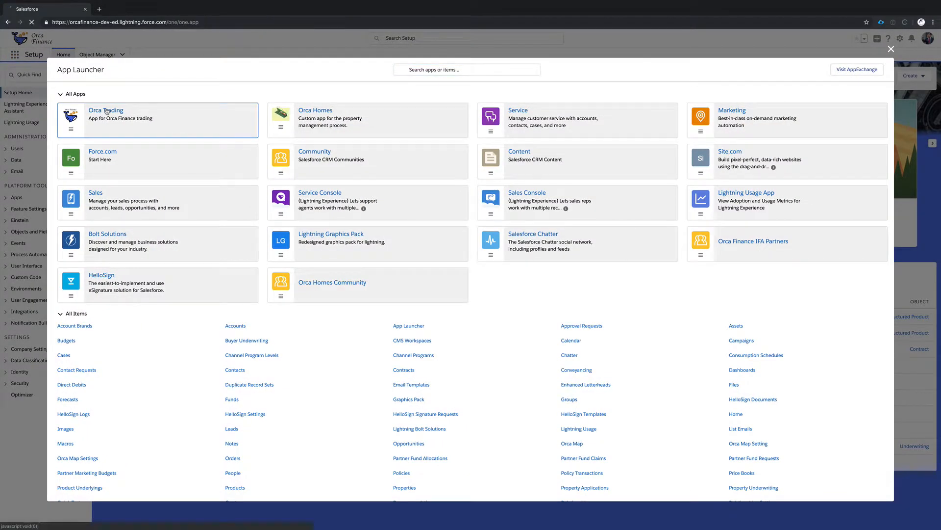
left_click(106, 112)
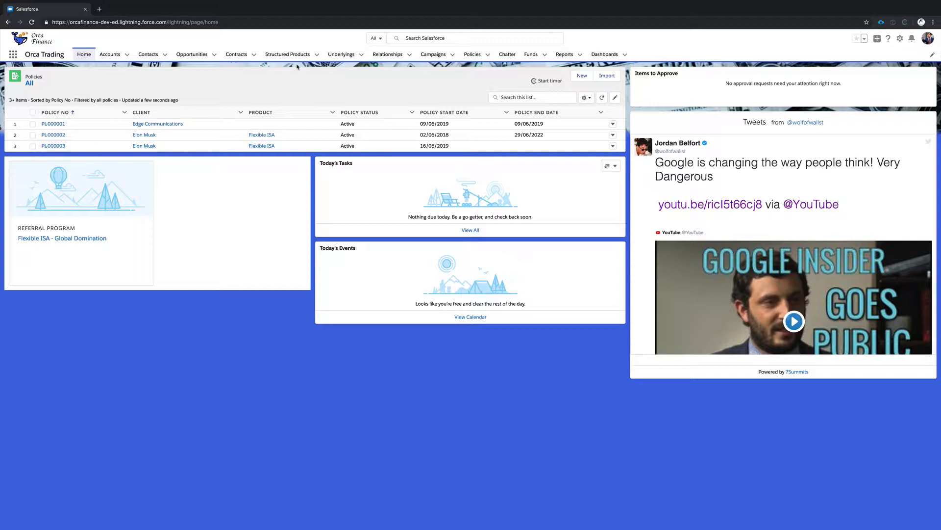
Open the "2nd ISA" opportunity and examine the choices for its Stage field without changing the record
left_click(192, 54)
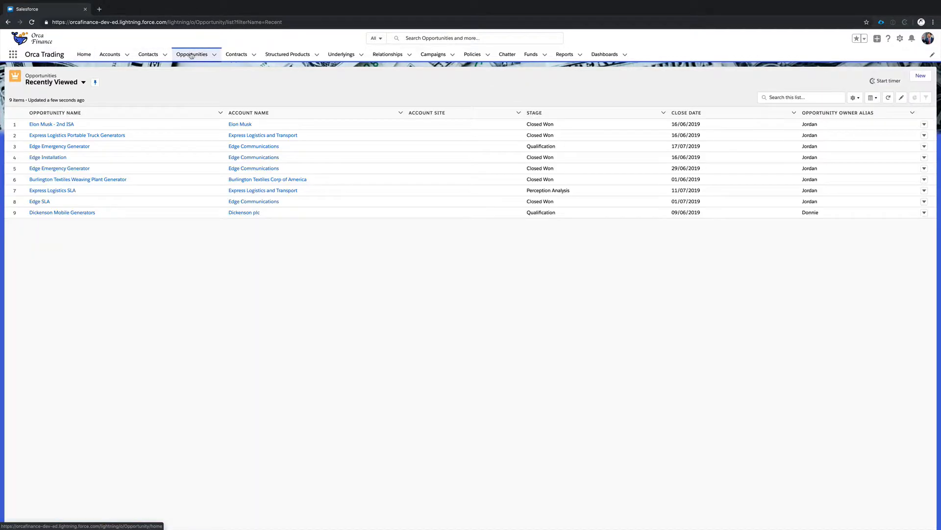
left_click(63, 125)
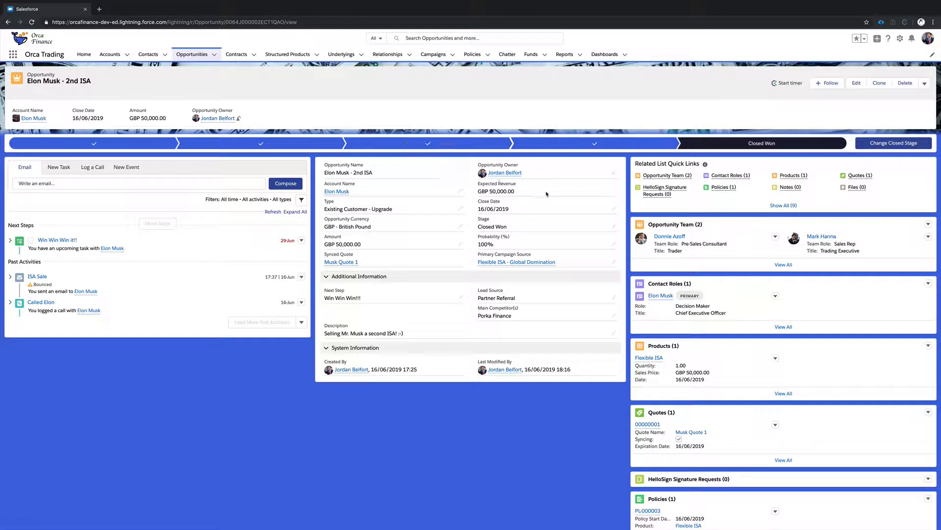
left_click(614, 228)
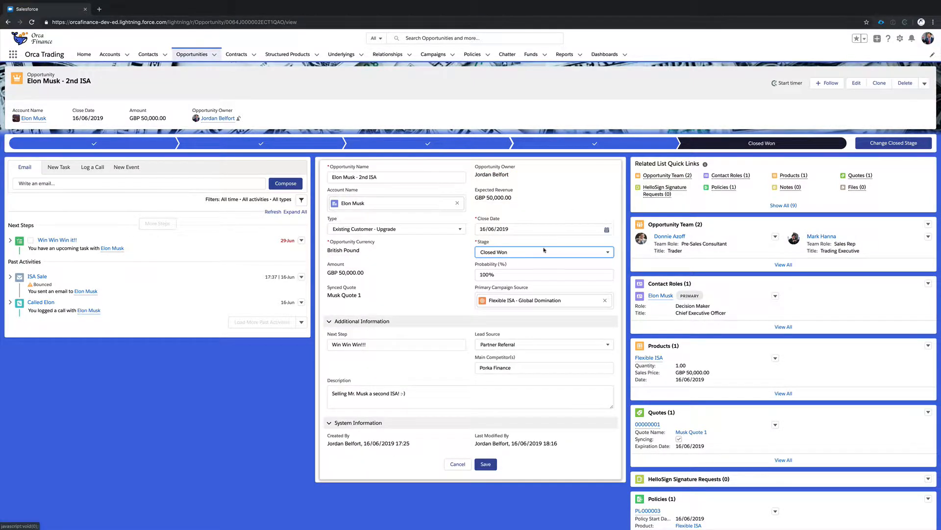
left_click(537, 251)
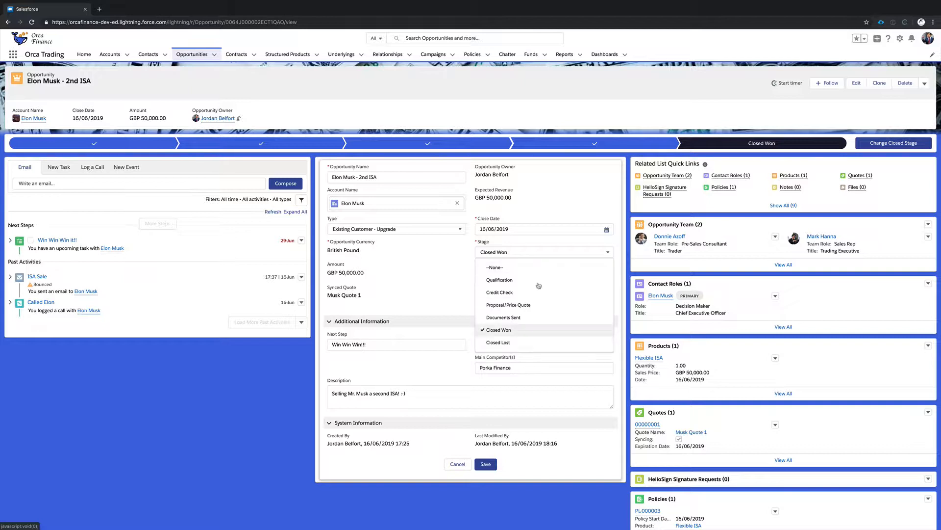
left_click(463, 284)
left_click(462, 468)
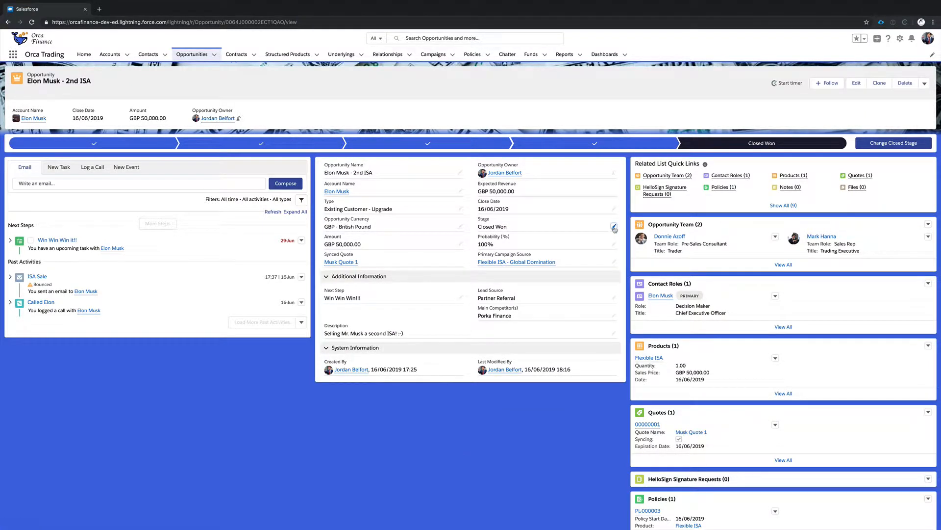
Open the YouTube Stock structured product, set its Product Status to Active and save the record
left_click(290, 54)
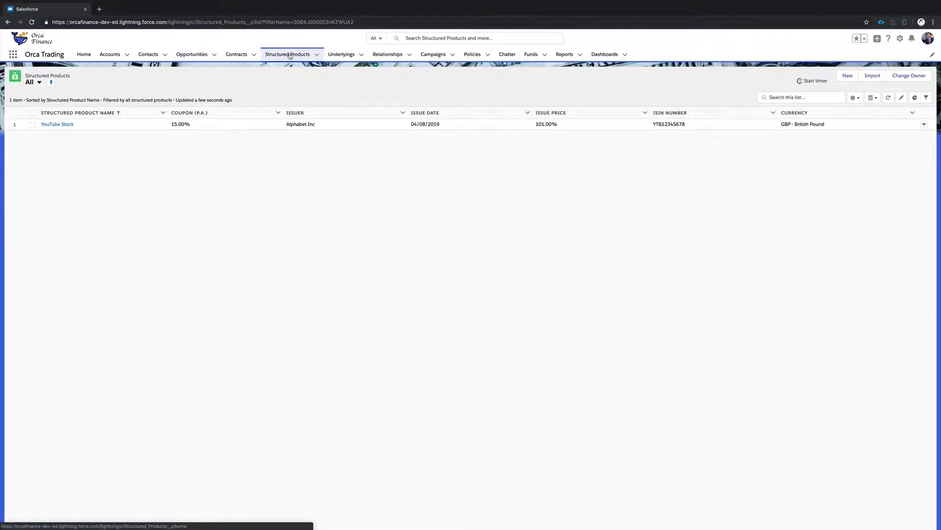
left_click(58, 124)
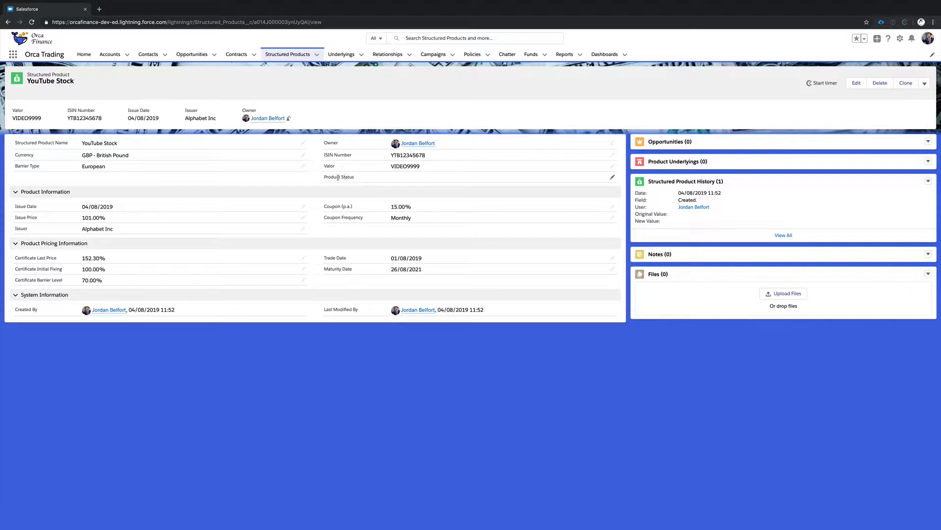
left_click(612, 177)
left_click(587, 197)
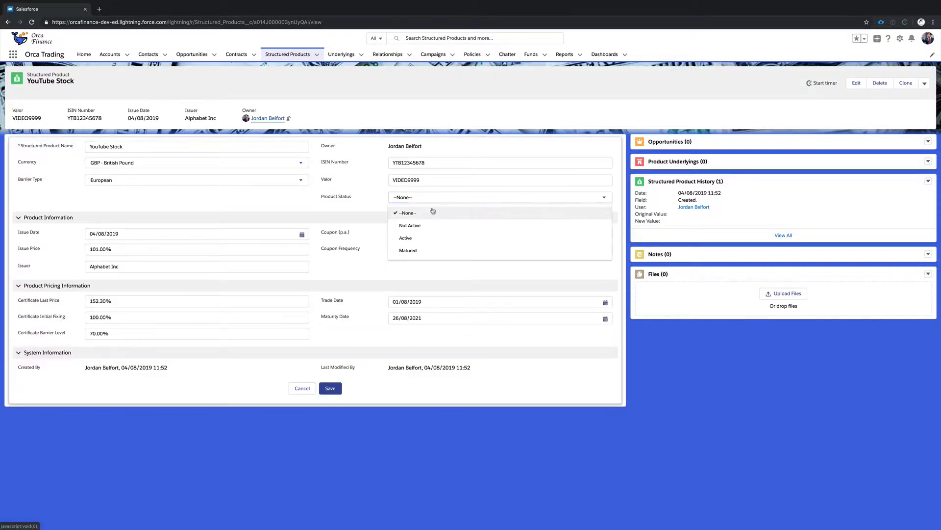
left_click(419, 238)
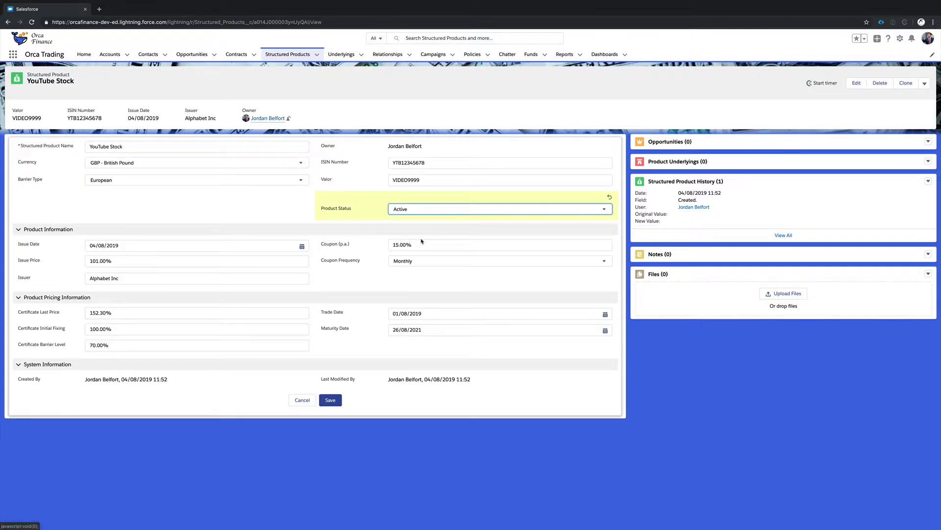
left_click(331, 399)
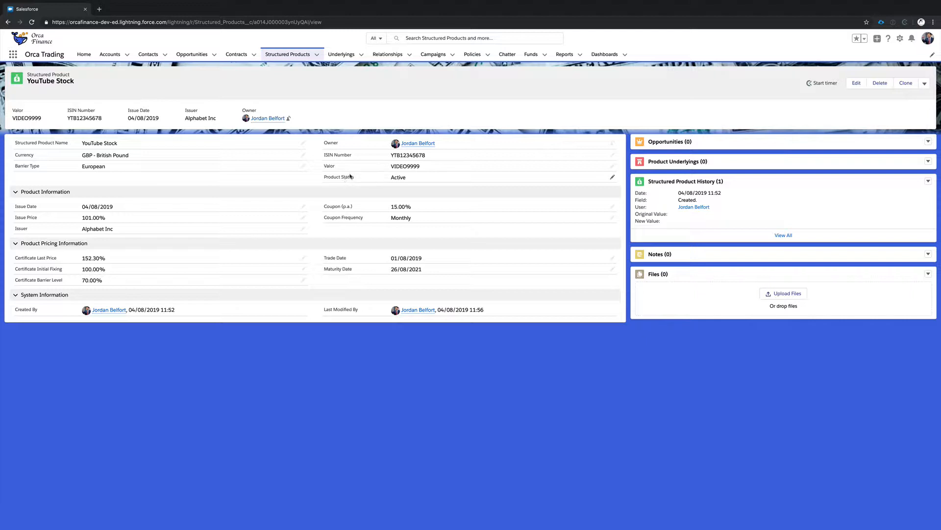
Open Setup in a separate browser tab, search it for "path" and go to Path Settings
left_click(900, 39)
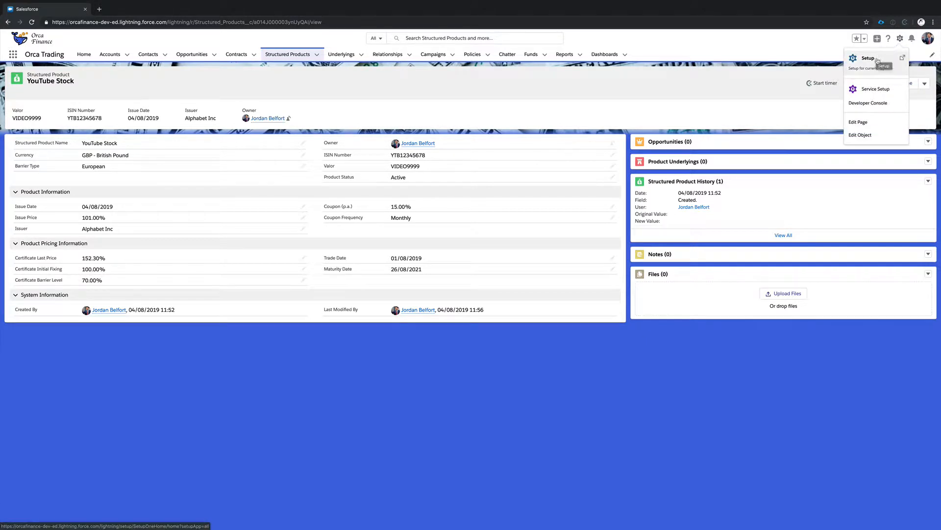
left_click(900, 38)
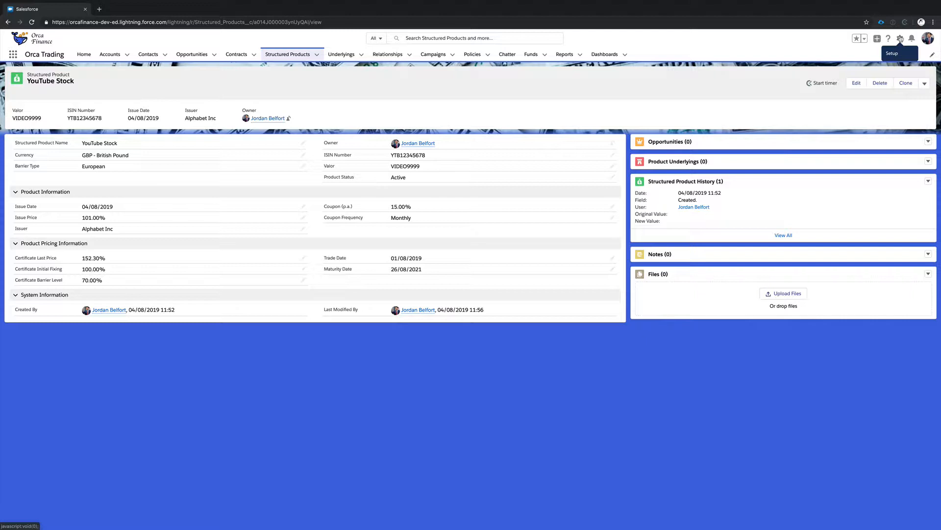
left_click(901, 39)
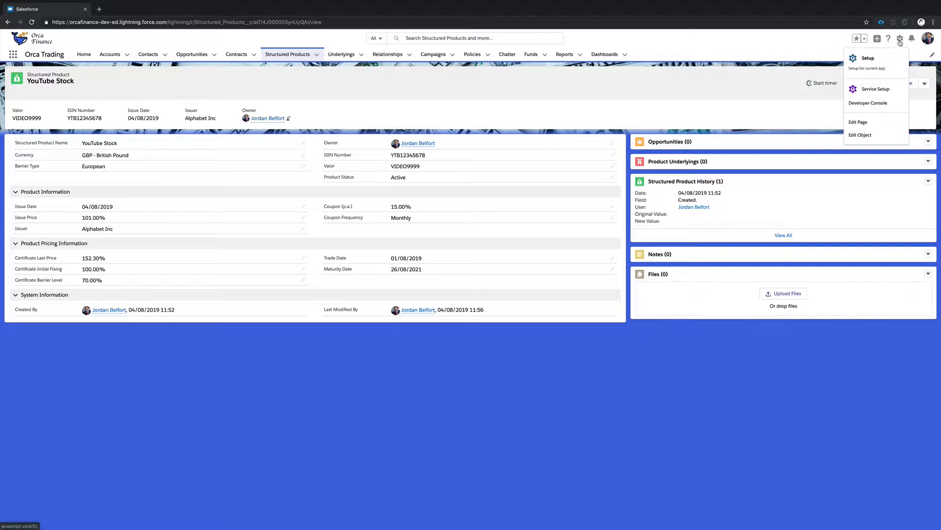
left_click(863, 63)
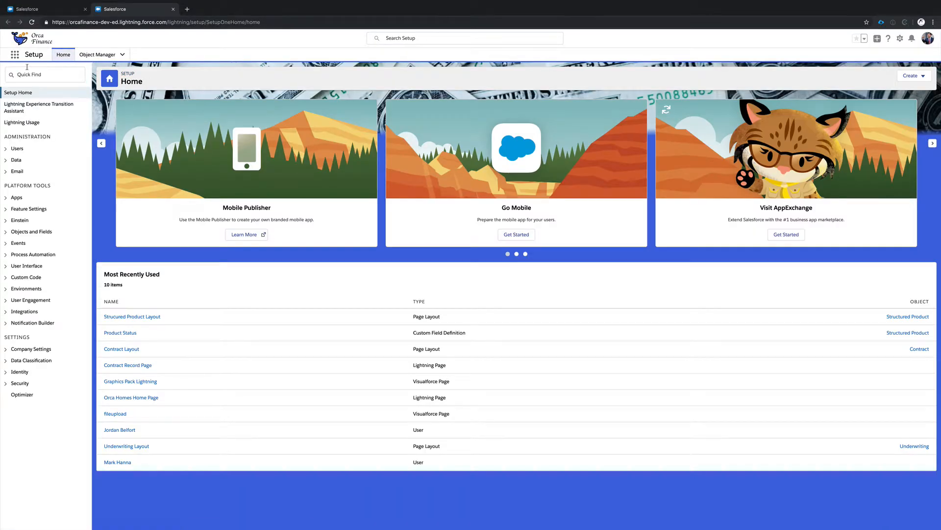
left_click(36, 76)
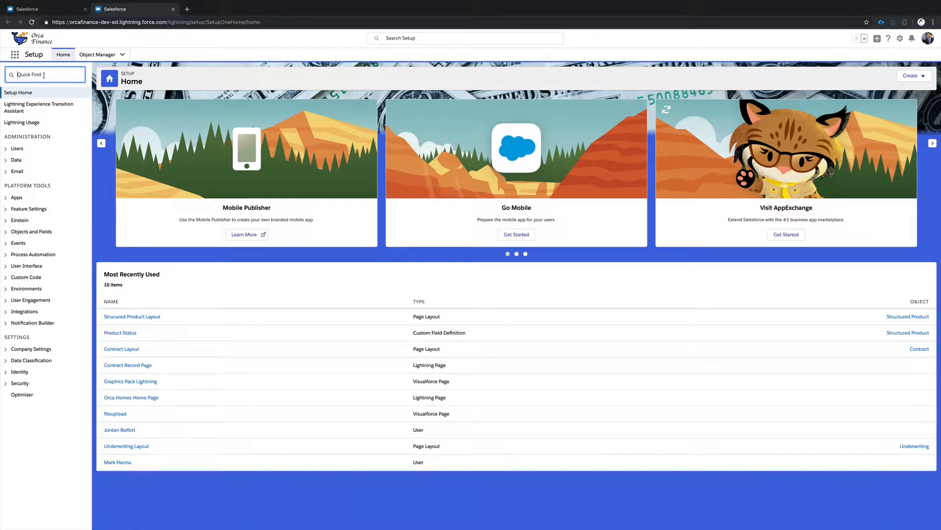
type("path")
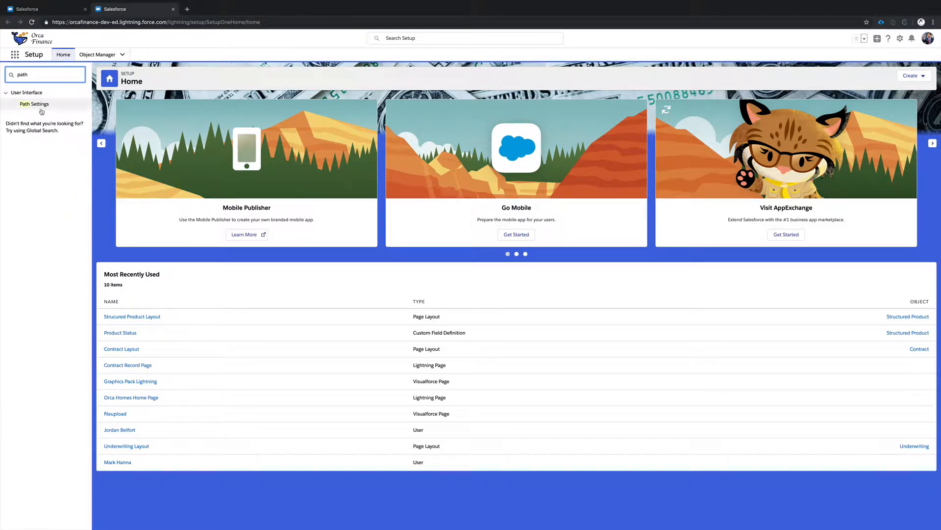
left_click(35, 104)
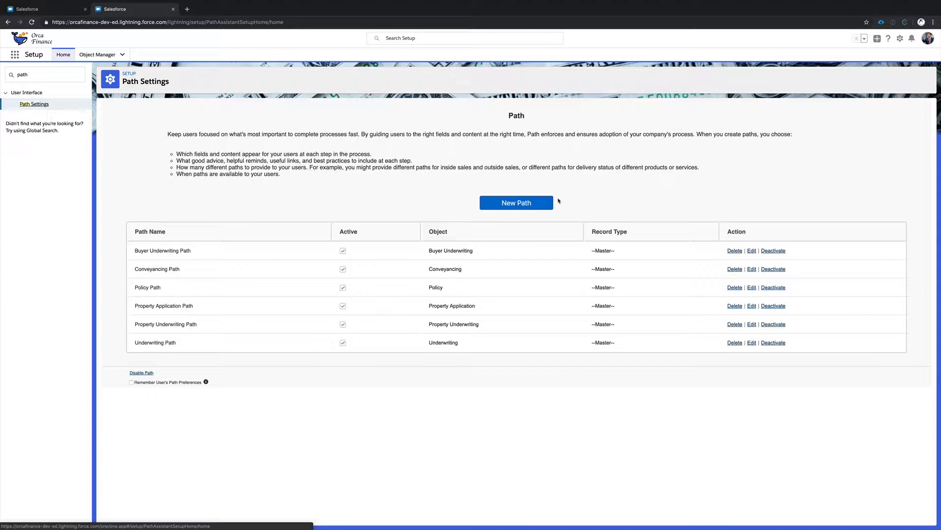
Start a new path named "Product Path" for the Structured Product object
left_click(526, 203)
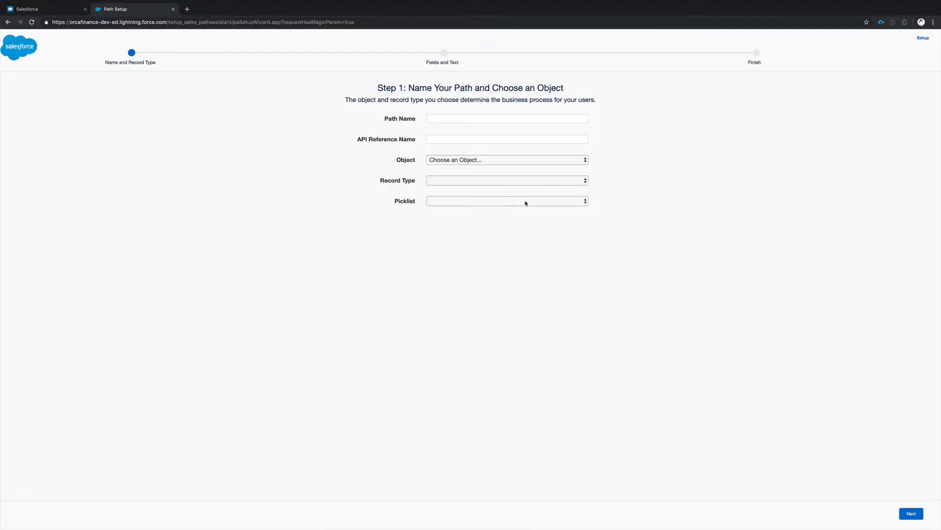
left_click(468, 117)
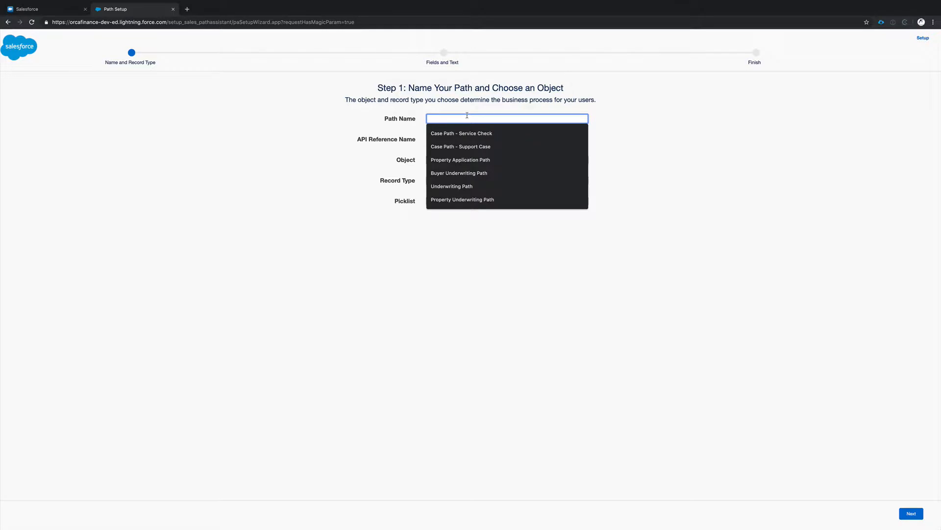
type("Product Path")
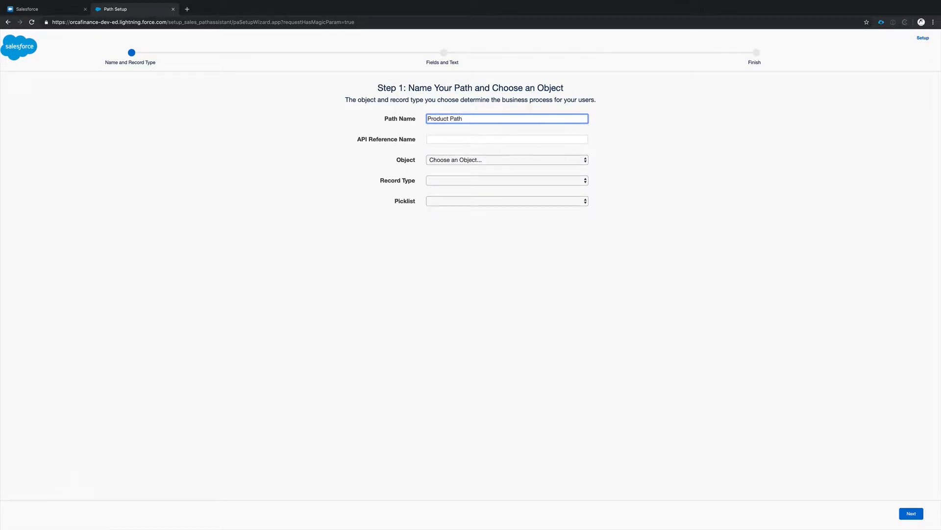
key("Tab")
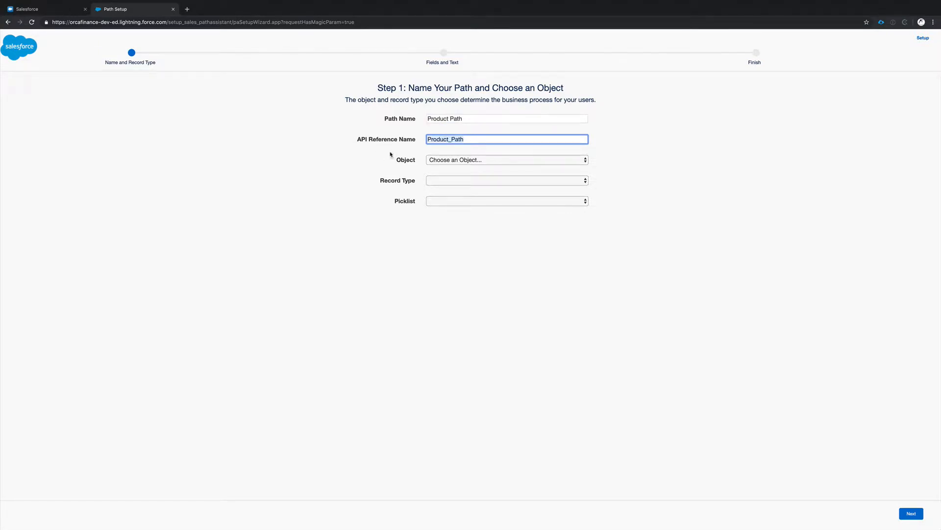
left_click(459, 160)
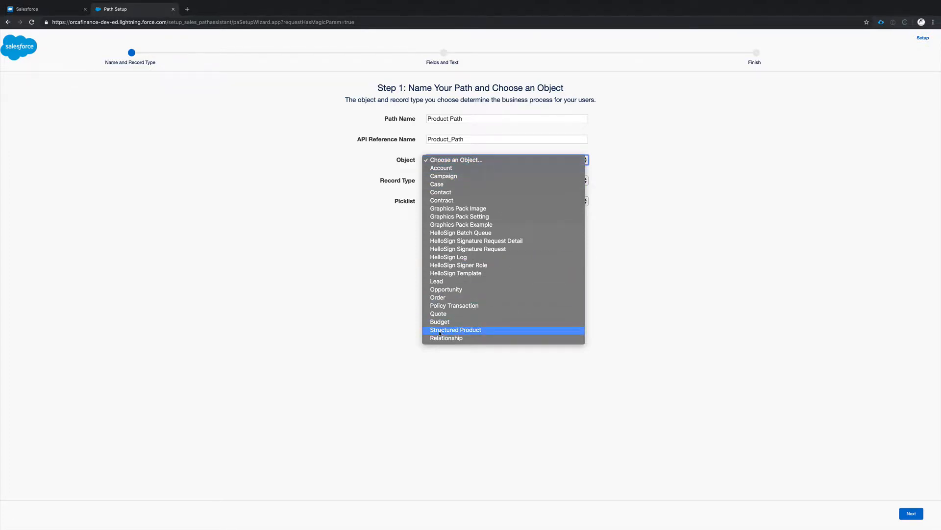
left_click(484, 332)
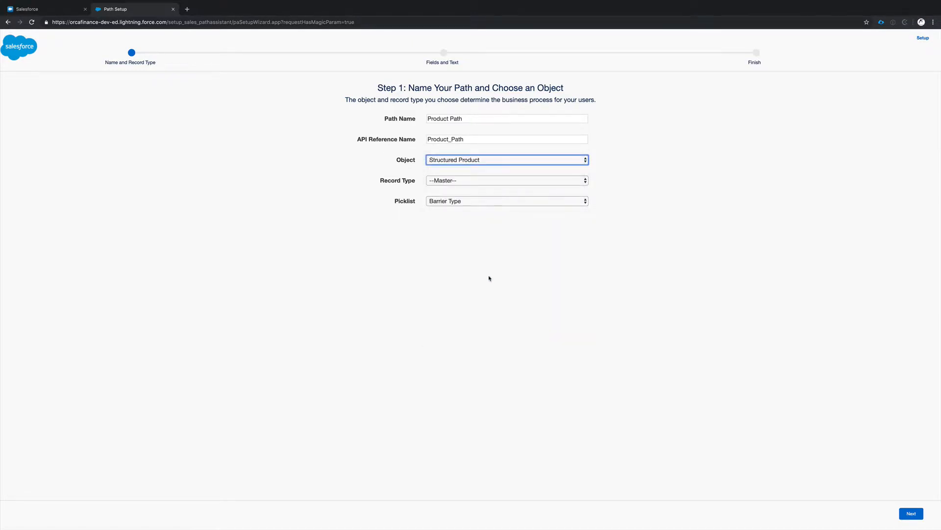
Keep the path's record type as --Master--, set its picklist to Product Status and continue to the fields and guidance stage
left_click(447, 181)
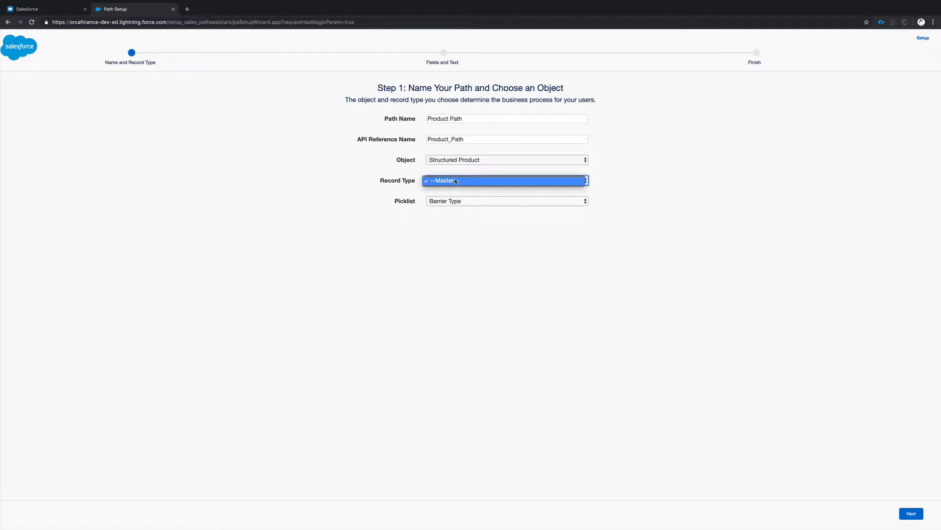
left_click(456, 181)
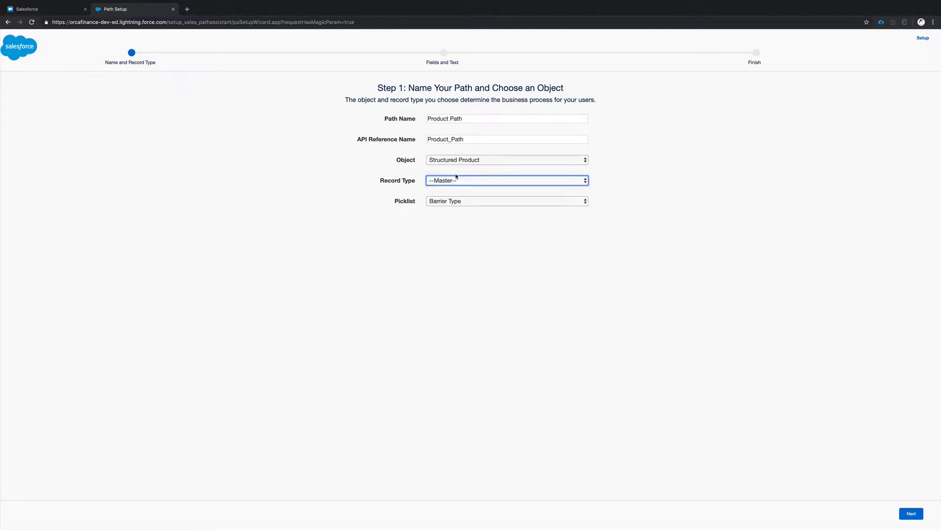
left_click(458, 172)
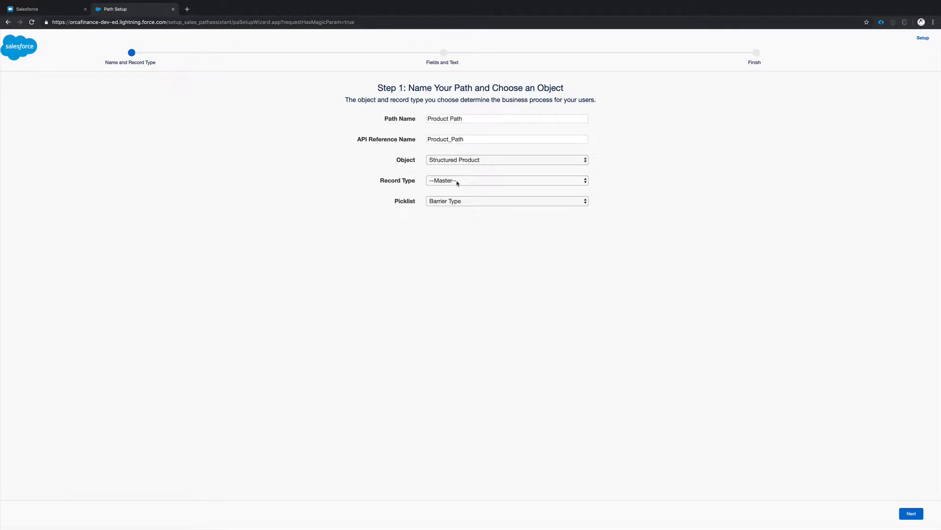
left_click_drag(396, 204, 415, 203)
left_click(415, 202)
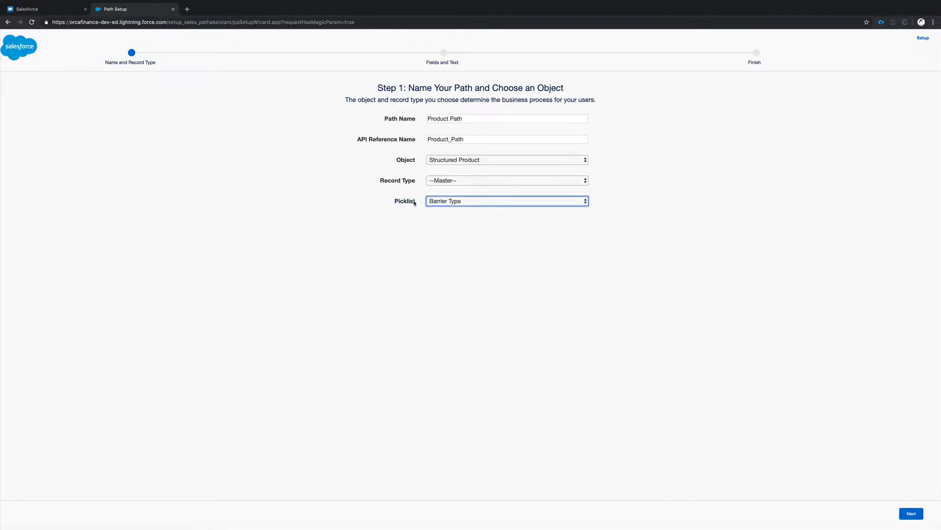
left_click(455, 204)
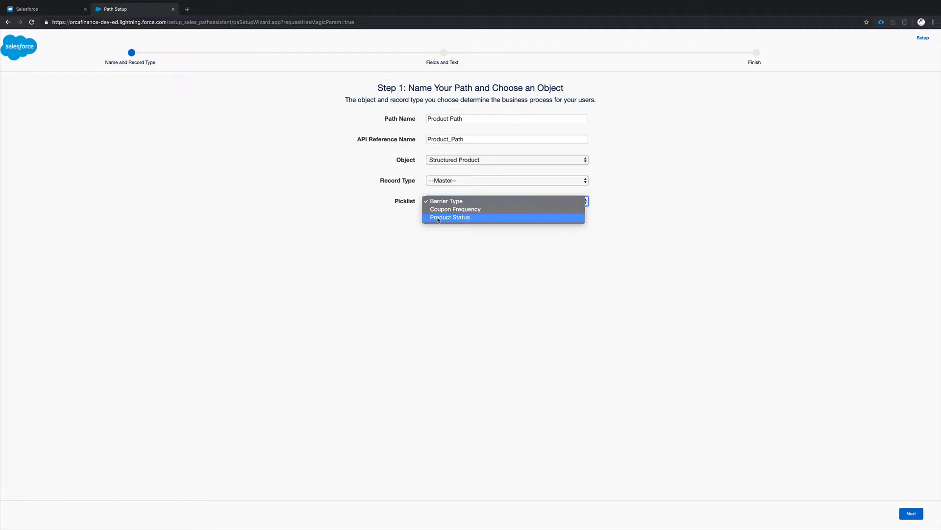
left_click(439, 219)
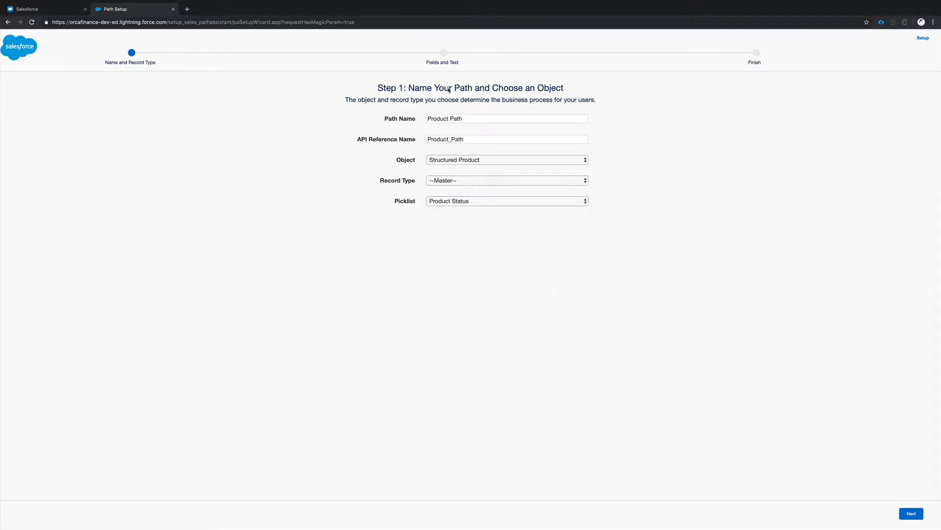
left_click(910, 513)
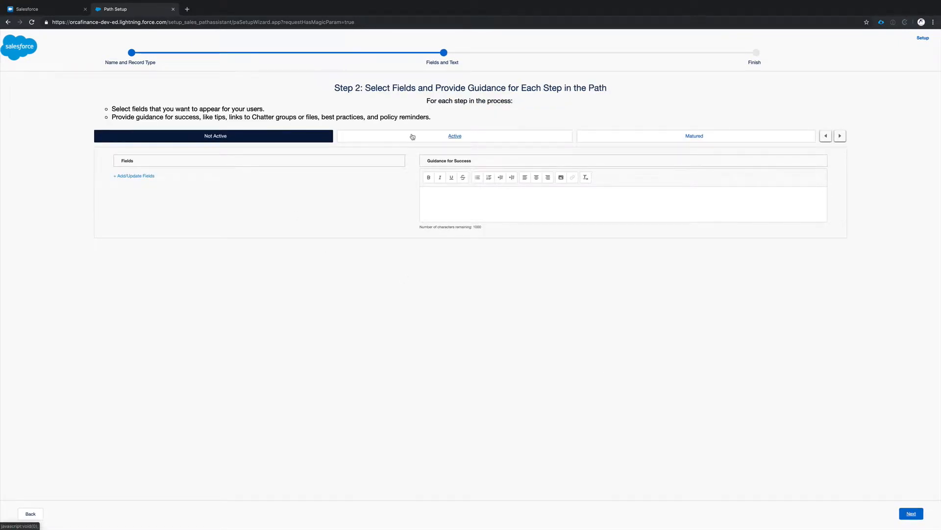
Compare the Product Status options on the YouTube Stock record with the path's Not Active, Active and Matured stages
left_click(29, 10)
left_click(613, 178)
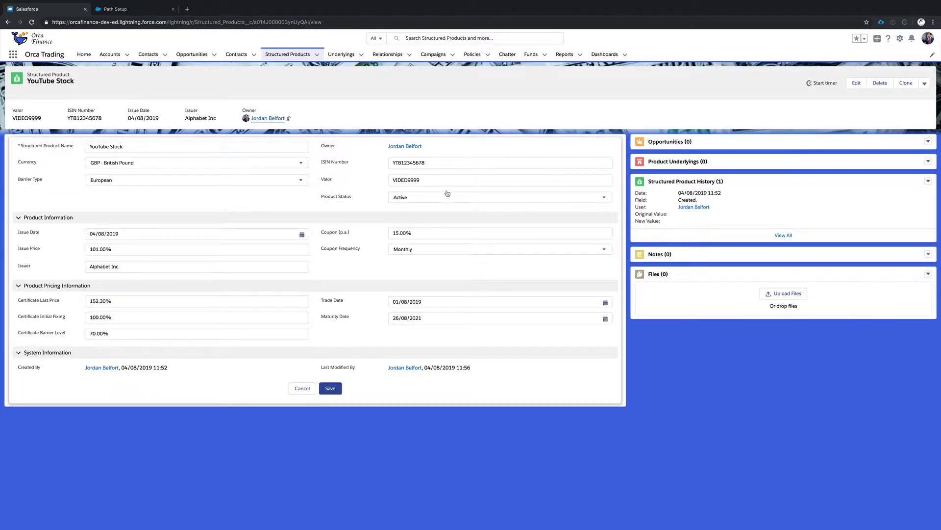
left_click(438, 200)
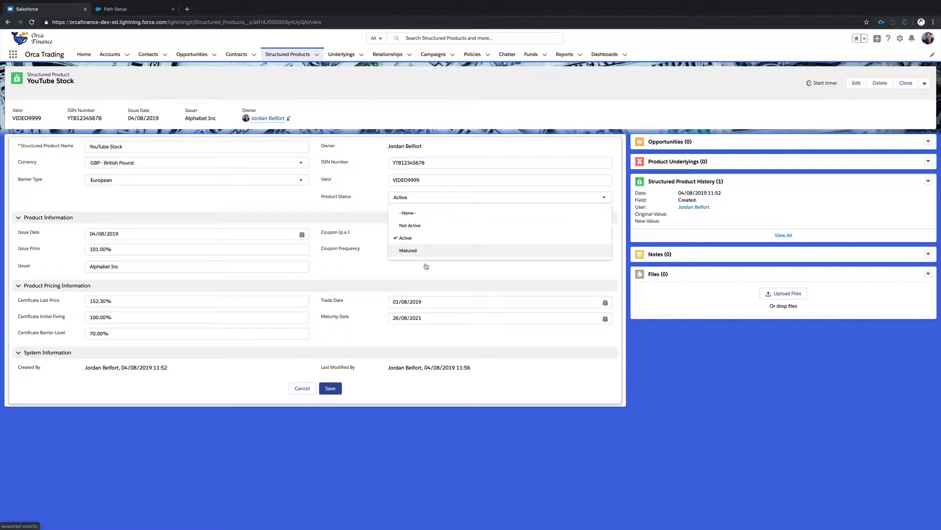
left_click(135, 9)
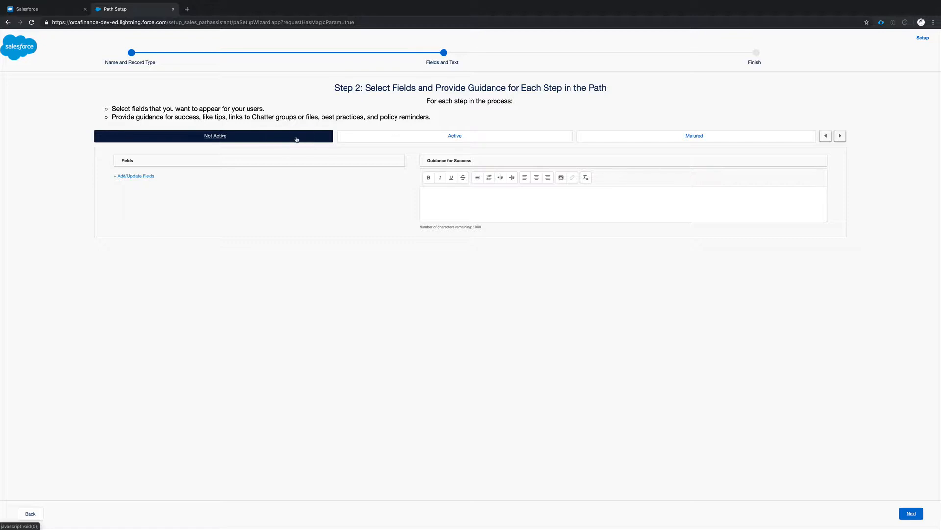
left_click(368, 136)
left_click(605, 135)
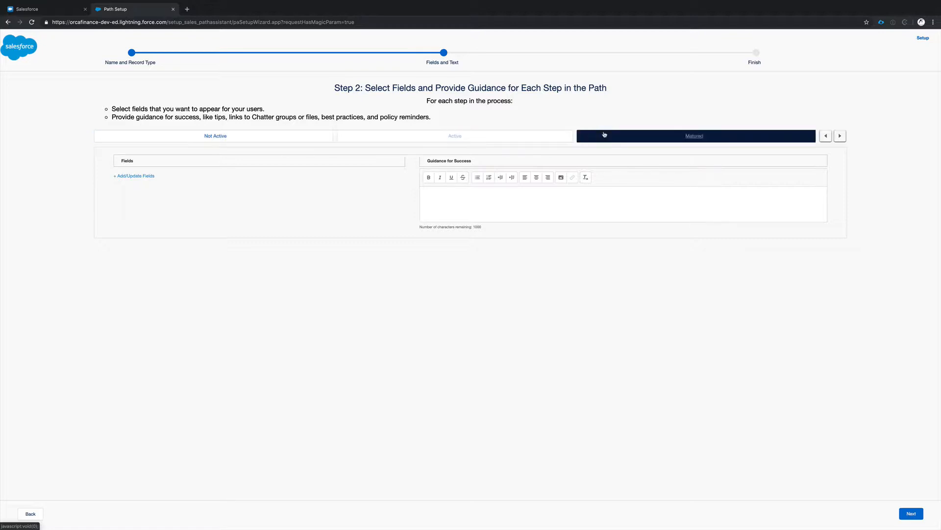
left_click(247, 142)
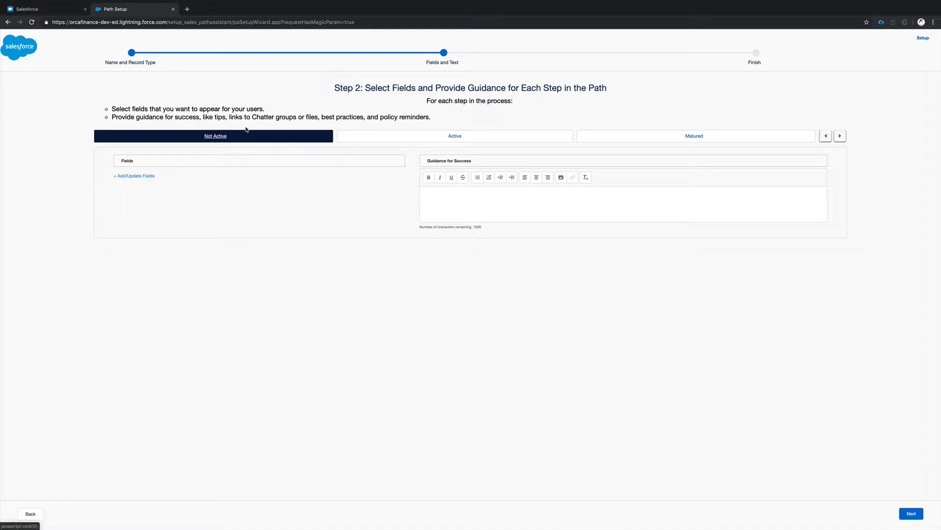
Review the fields available for the Not Active stage and close the selection without adding any
left_click(123, 176)
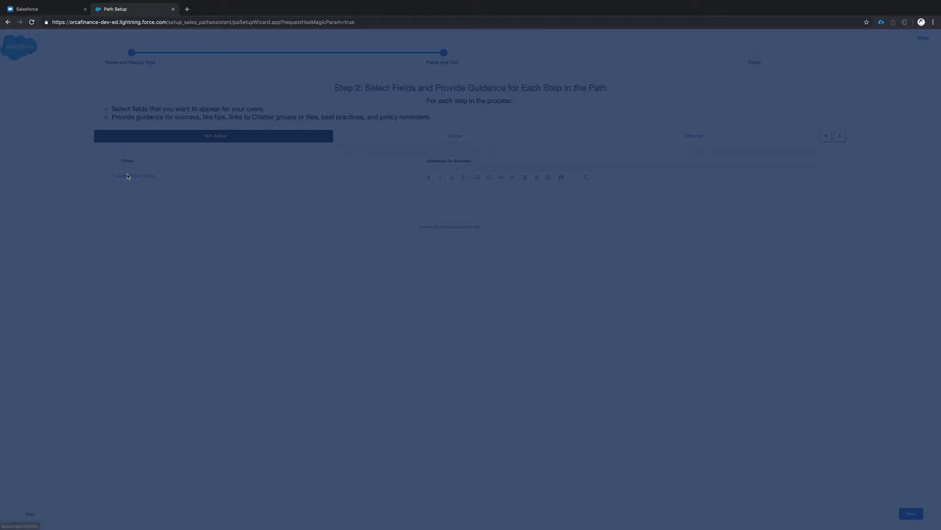
scroll(410, 196, "down", 5)
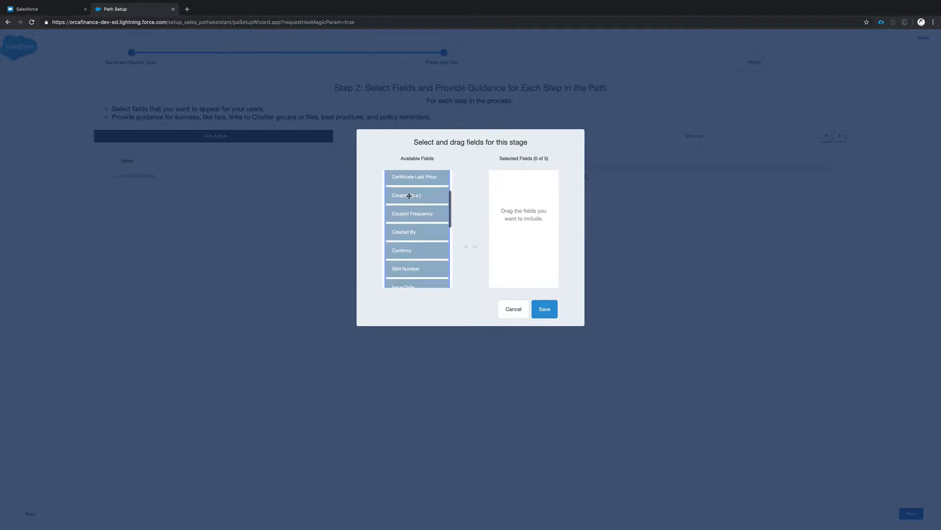
scroll(409, 195, "down", 3)
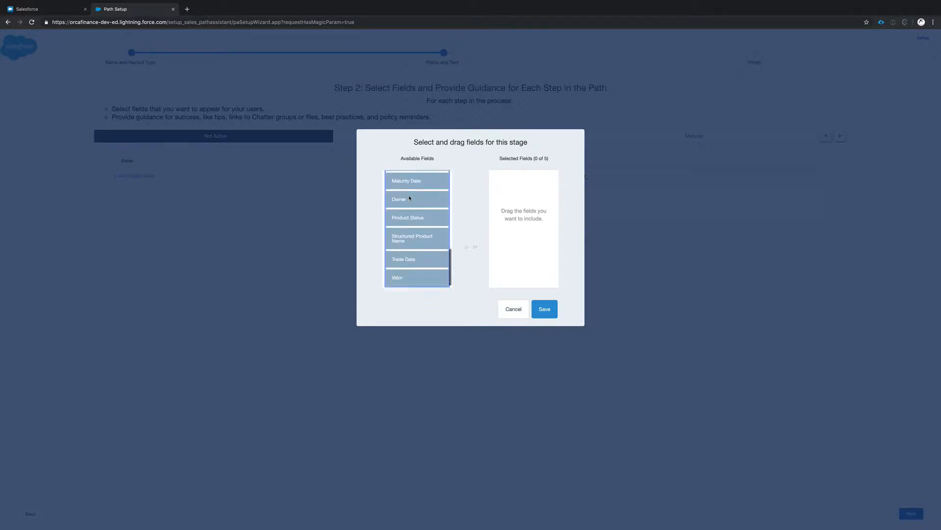
left_click(513, 307)
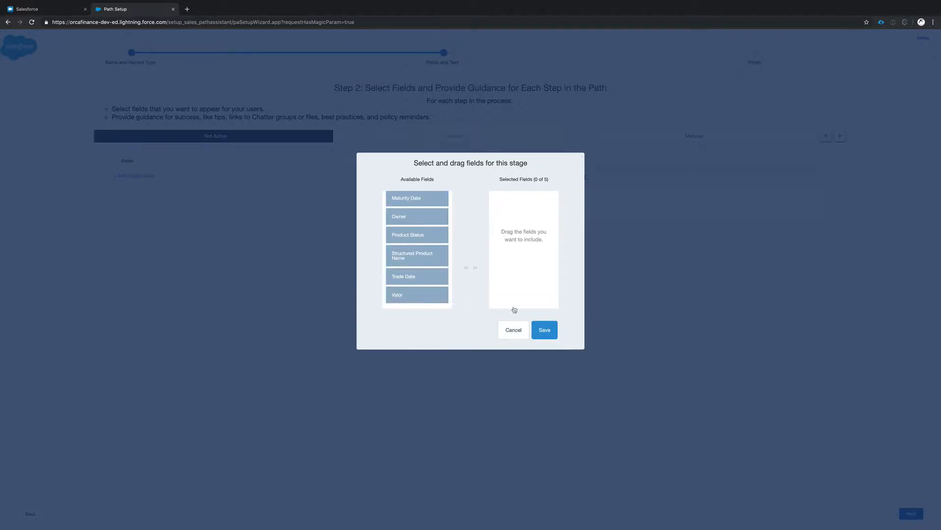
left_click(464, 201)
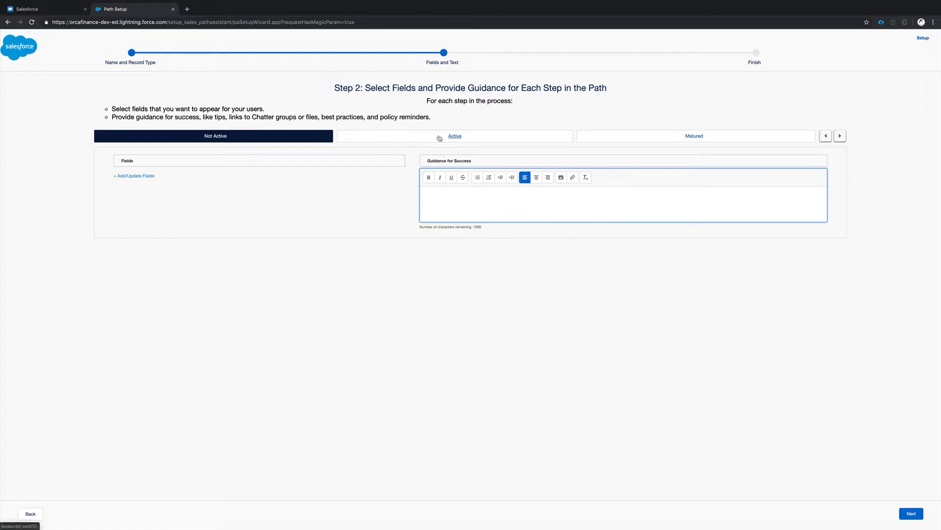
Open the field selection for the Active stage and add Maturity Date and Issue Date
left_click(495, 137)
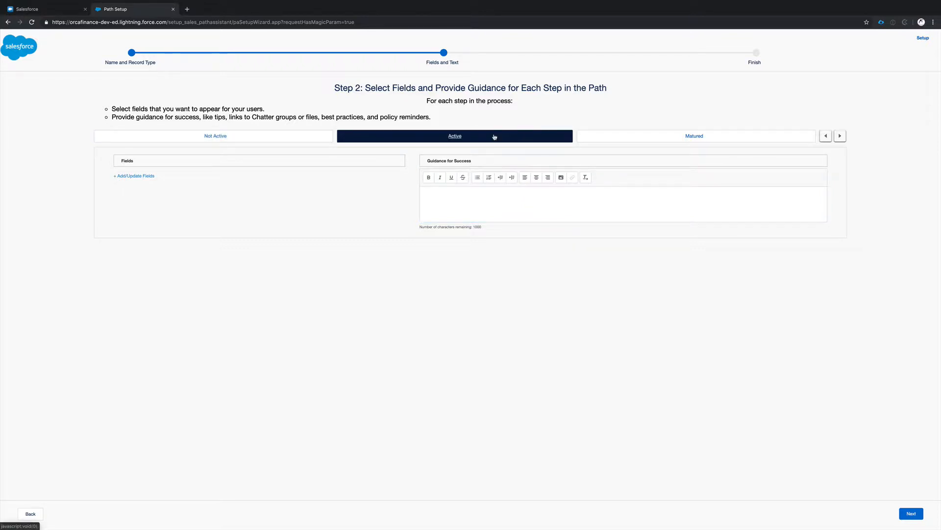
left_click(126, 176)
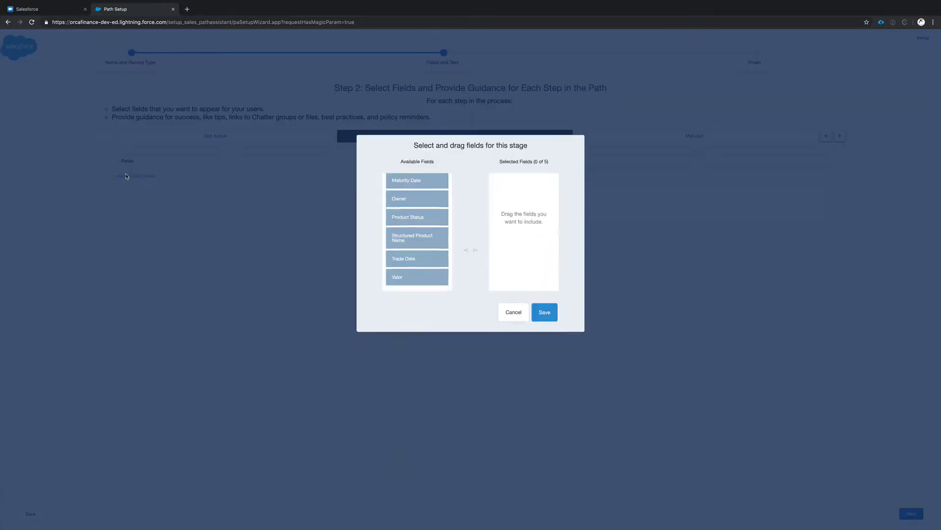
left_click(408, 180)
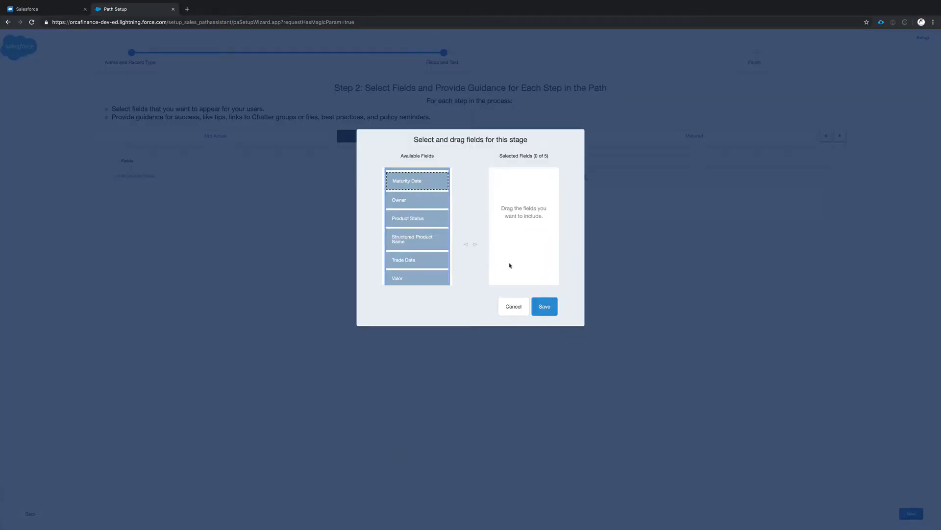
left_click(475, 244)
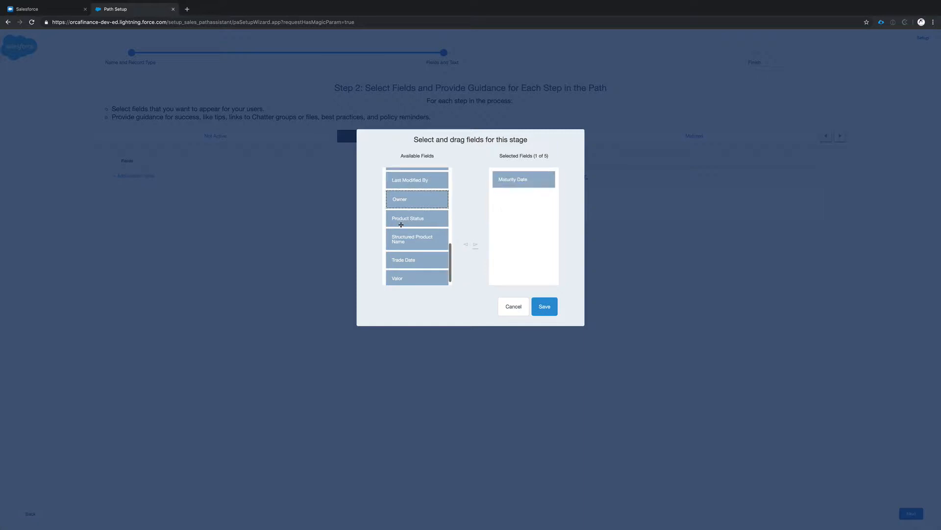
scroll(412, 235, "up", 3)
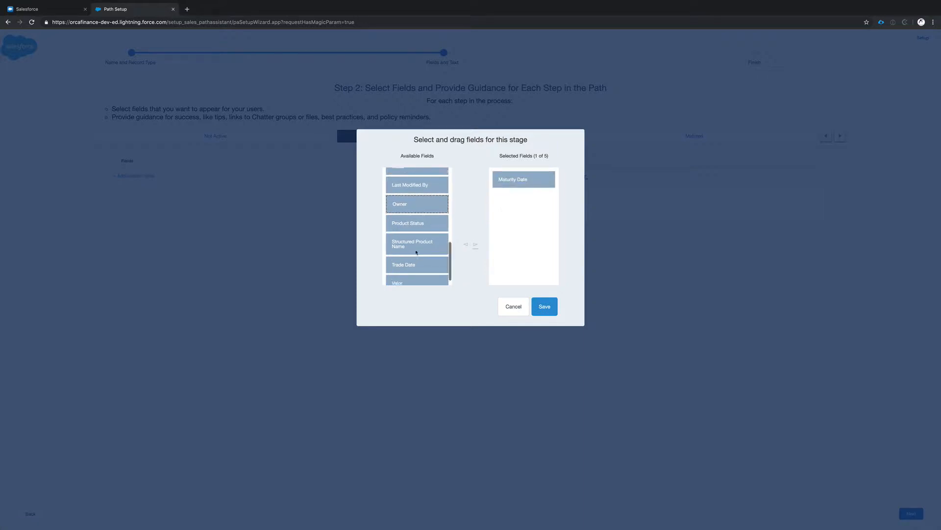
scroll(416, 250, "up", 2)
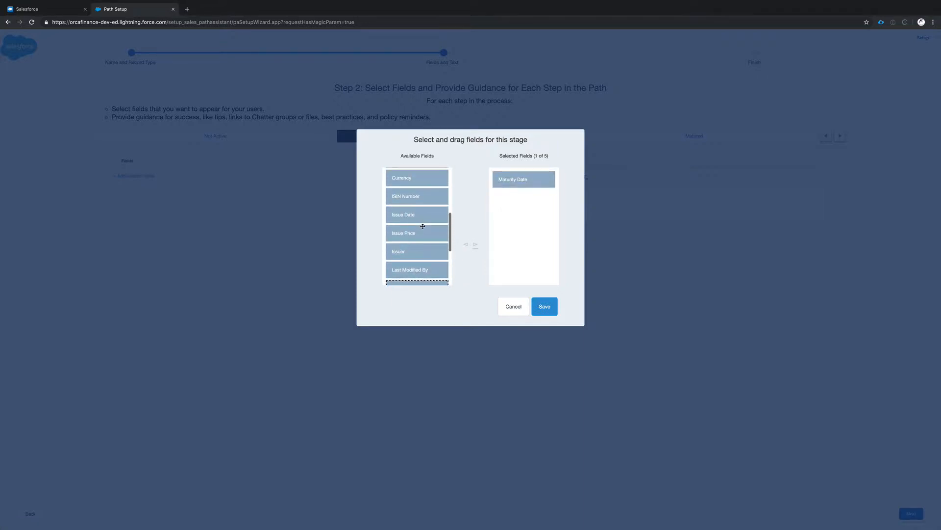
left_click(421, 221)
left_click(476, 244)
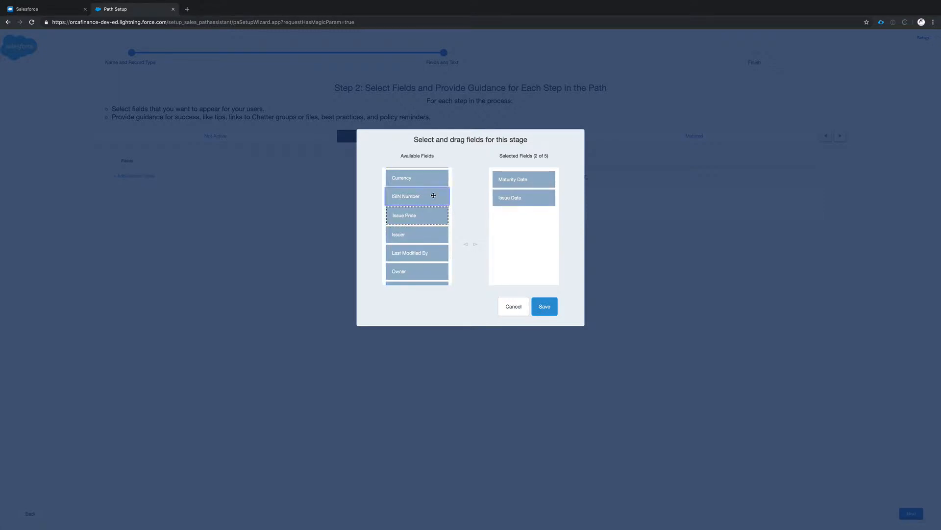
Add ISIN Number and Certificate Last Price to the Active stage's selected fields and save the selection
left_click(433, 195)
left_click(474, 244)
scroll(412, 222, "up", 4)
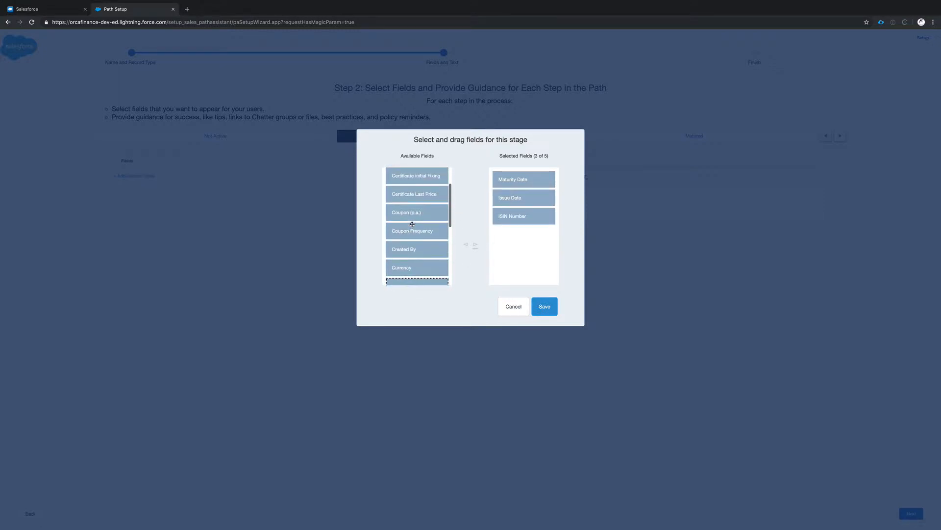
left_click(417, 210)
left_click(476, 244)
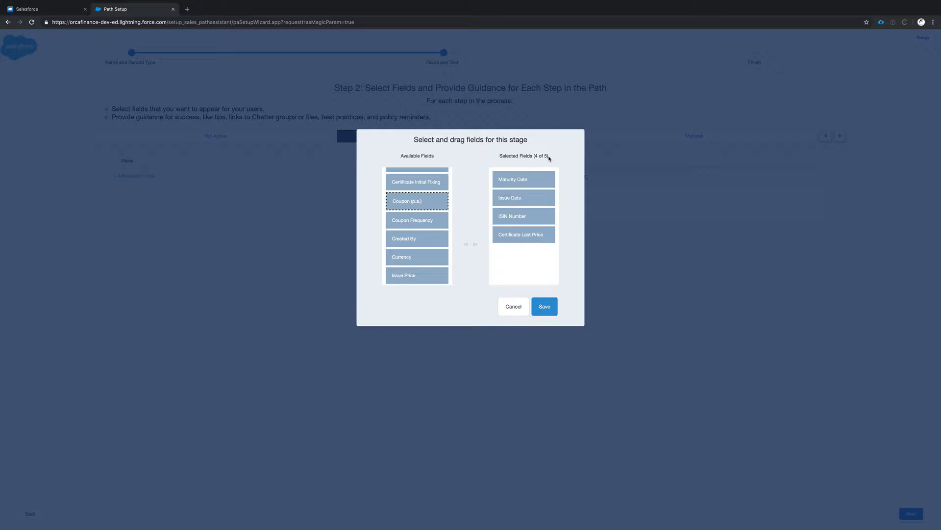
scroll(562, 251, "up", 1)
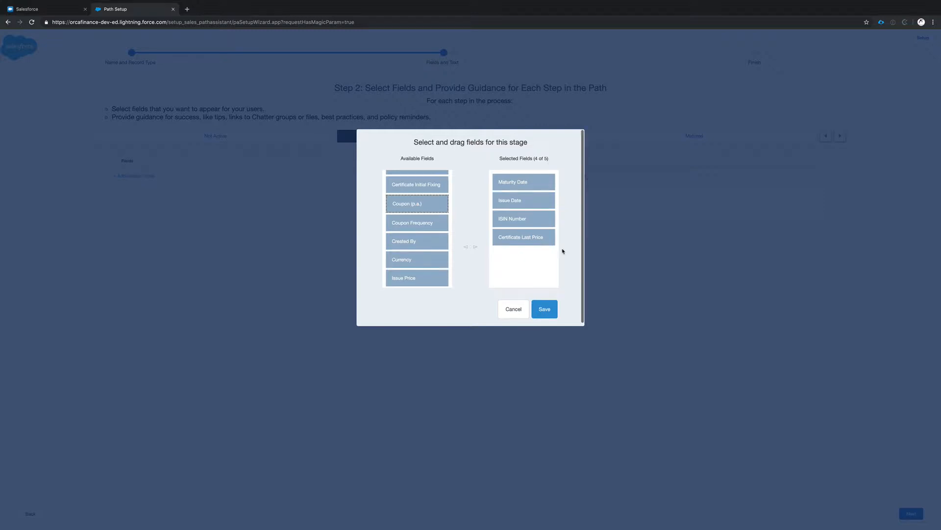
left_click(548, 306)
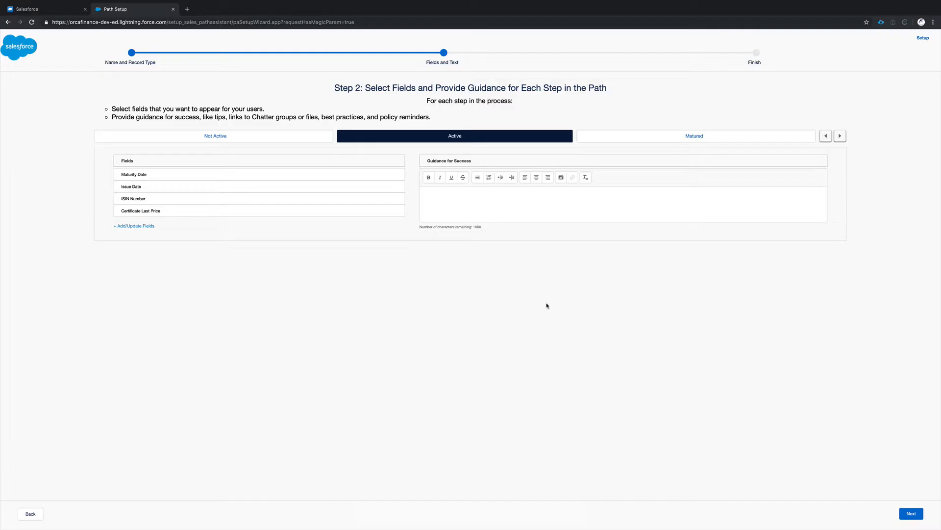
Enter "This is how you would update the product!" as the Active stage's guidance and make it bold and underlined
left_click(454, 196)
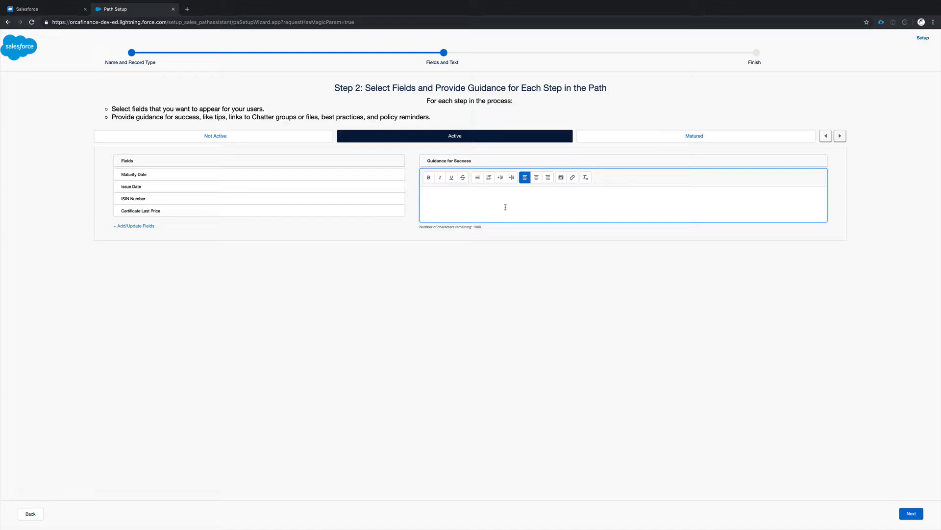
type("This is how you would update the product!")
left_click_drag(526, 195, 415, 187)
left_click(428, 177)
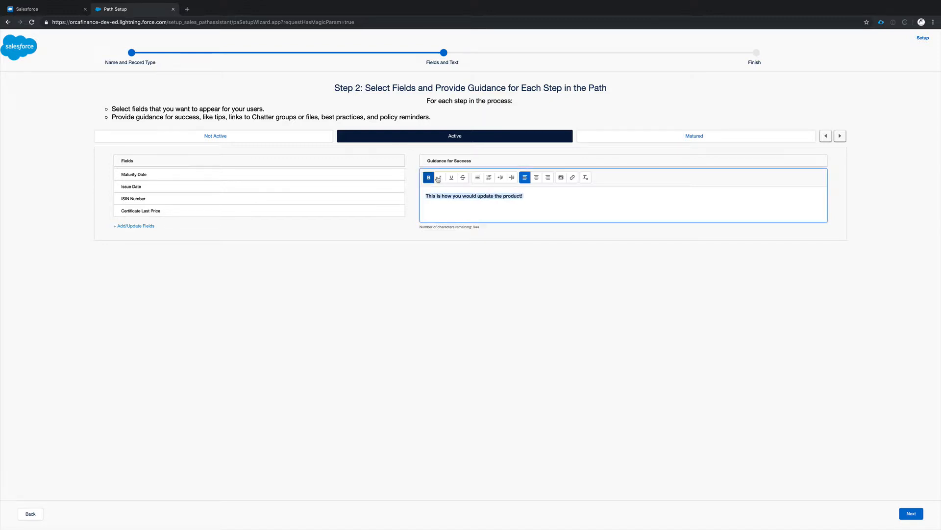
left_click(452, 177)
left_click(554, 194)
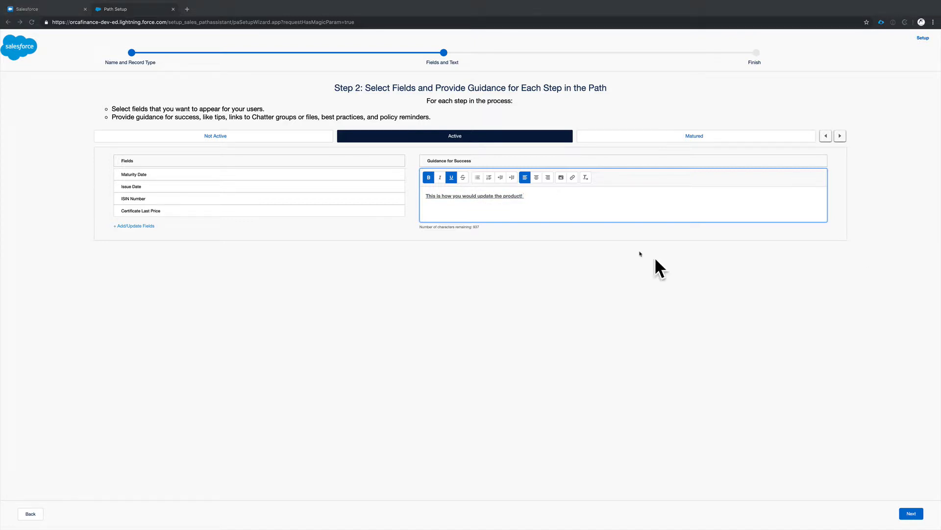
left_click(580, 204)
key("super+v")
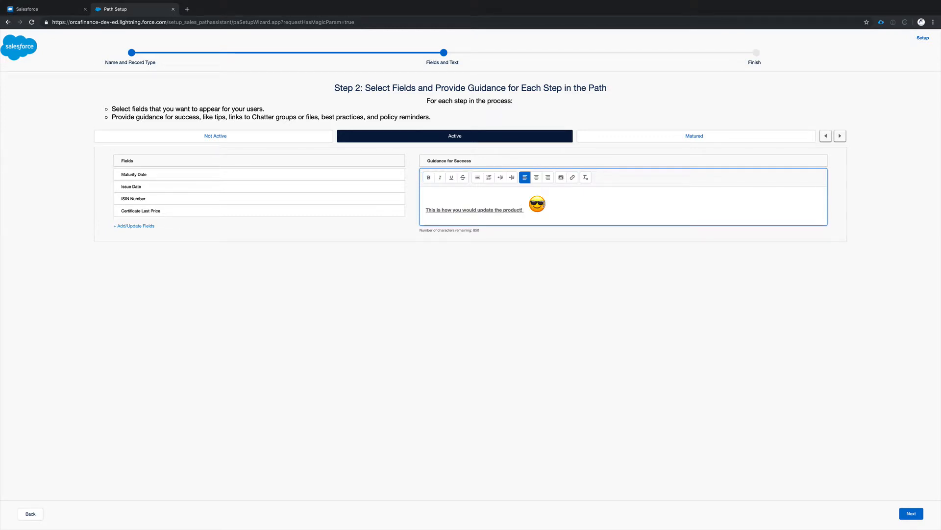
key("BackSpace")
key("BackSpace")
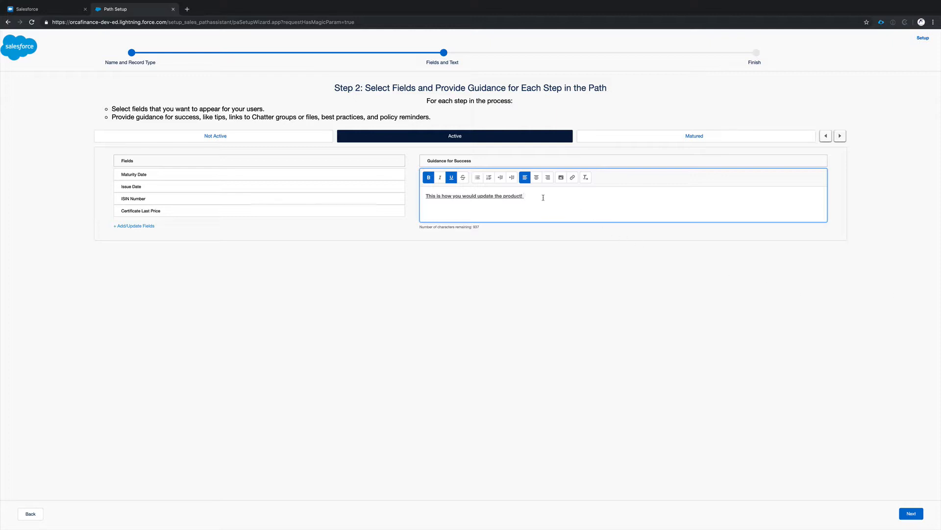
Insert a text-sized sunglasses emoji after the sentence in the Active stage's guidance
key("ctrl+v")
key("ctrl+super+space")
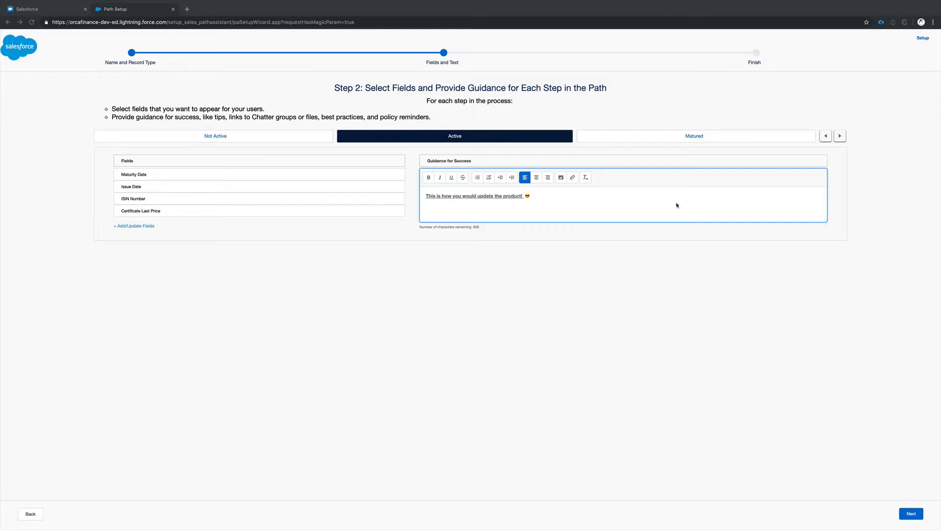
left_click(617, 187)
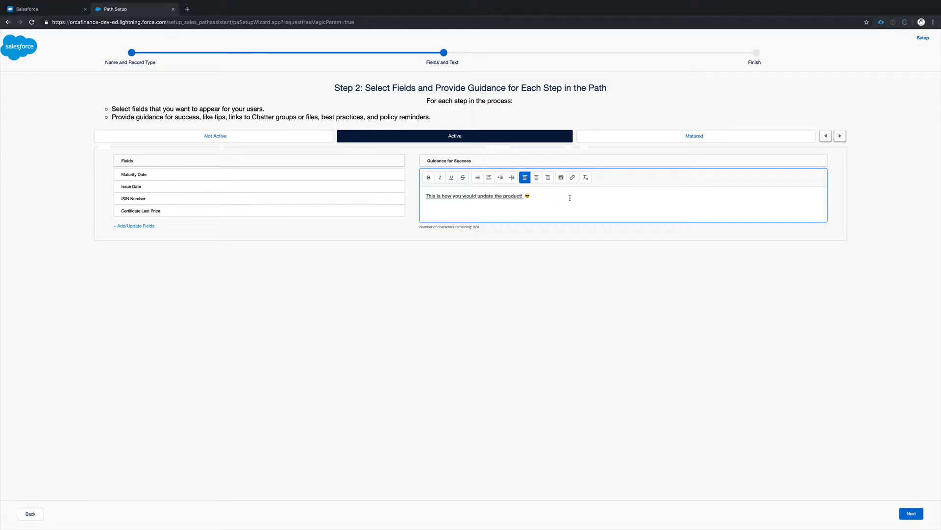
type("Check this out here")
double_click(569, 196)
left_click(573, 177)
type("https://www.cloudorca.com/")
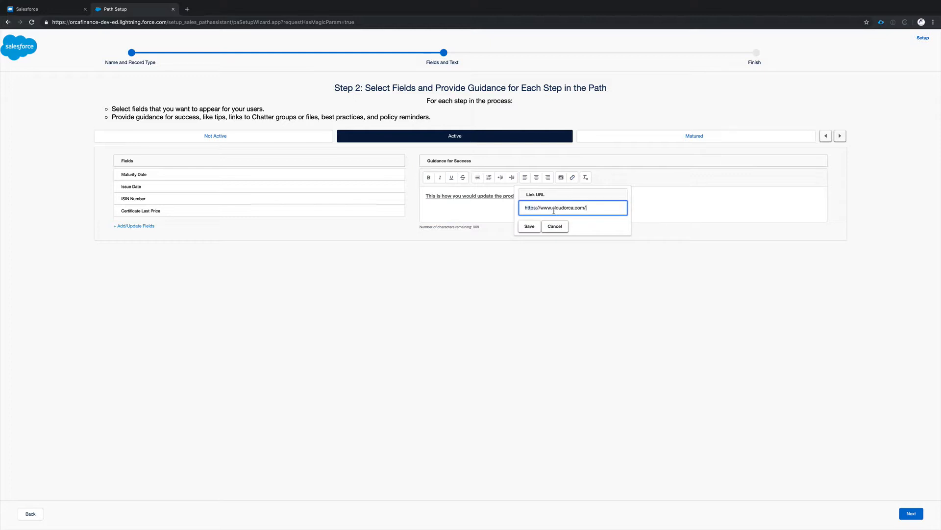
left_click(529, 226)
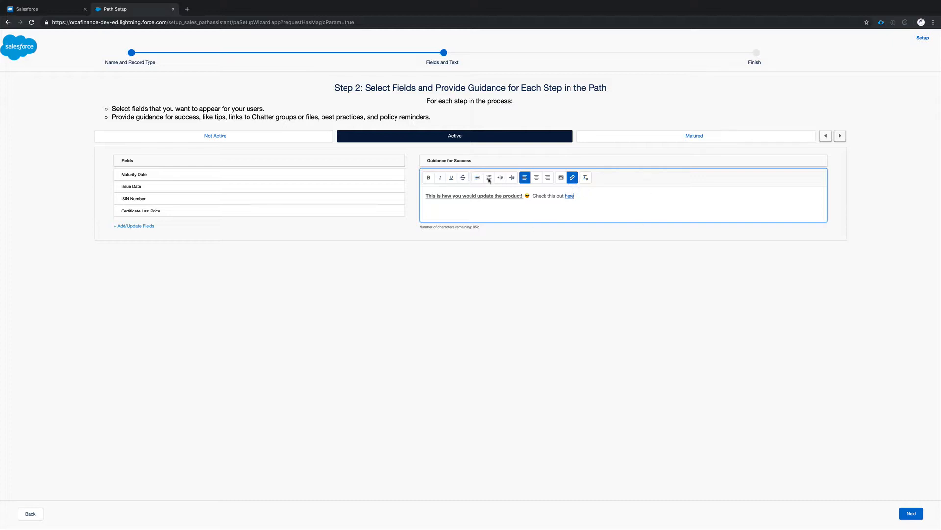
Enable on-screen confetti for the Matured stage, set the celebration frequency to Always, and finish the path setup
left_click(911, 513)
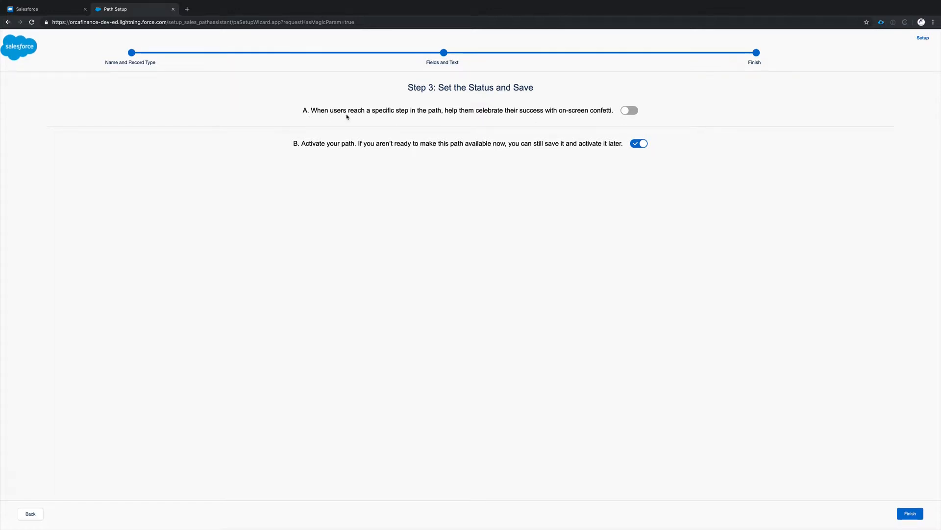
left_click(633, 112)
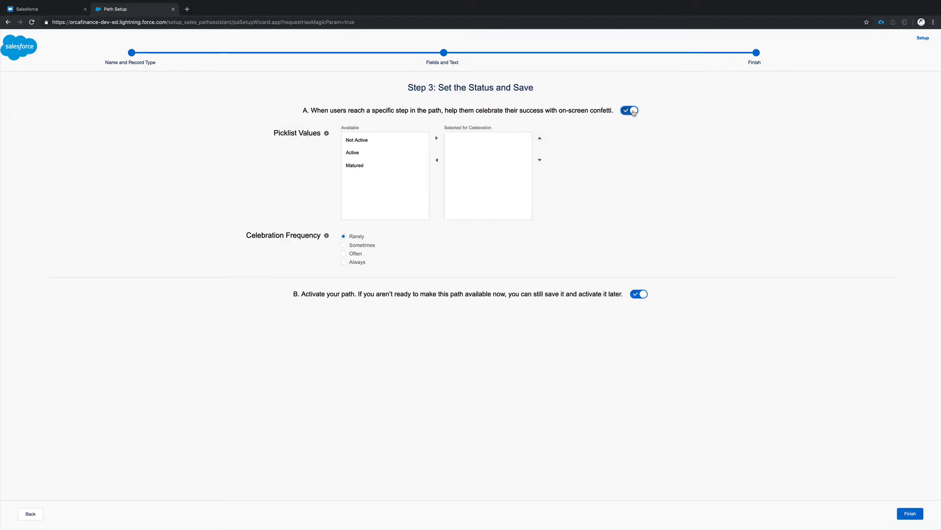
left_click(377, 153)
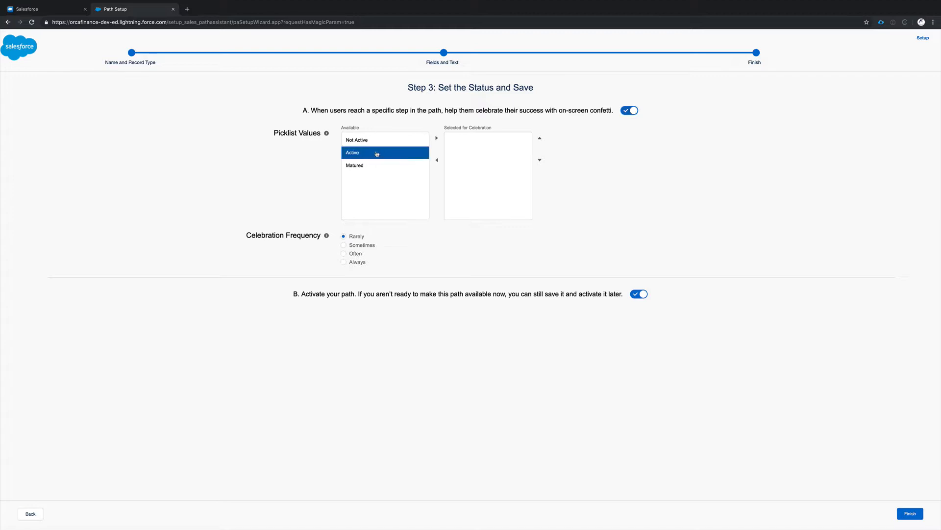
left_click(390, 142)
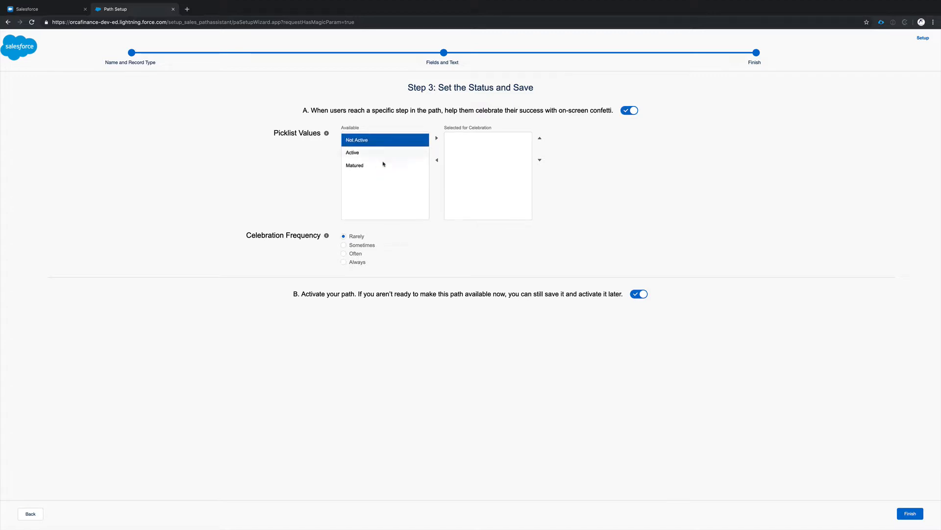
left_click(383, 165)
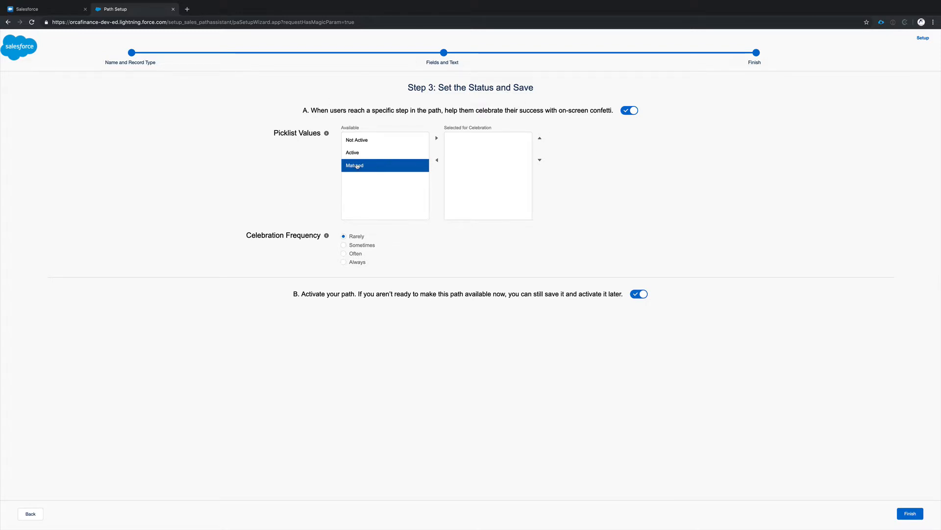
left_click(436, 138)
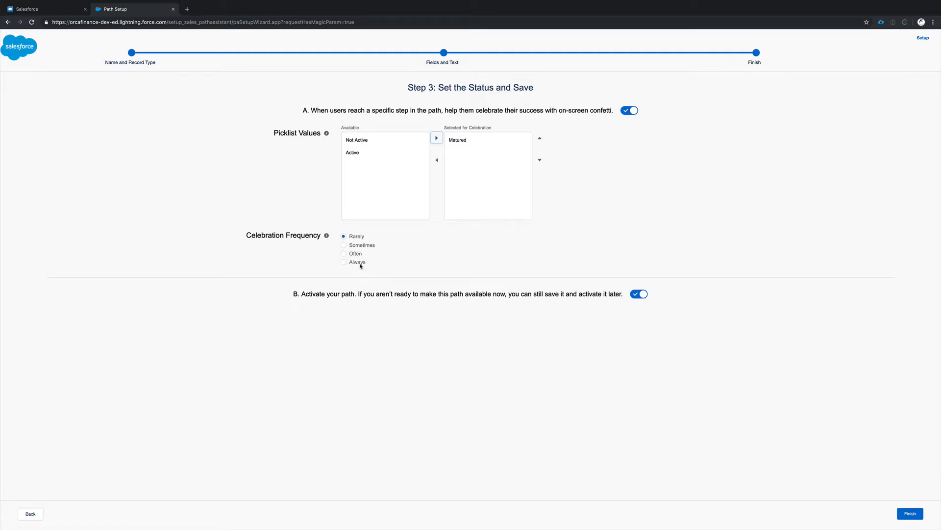
left_click(343, 262)
left_click(915, 516)
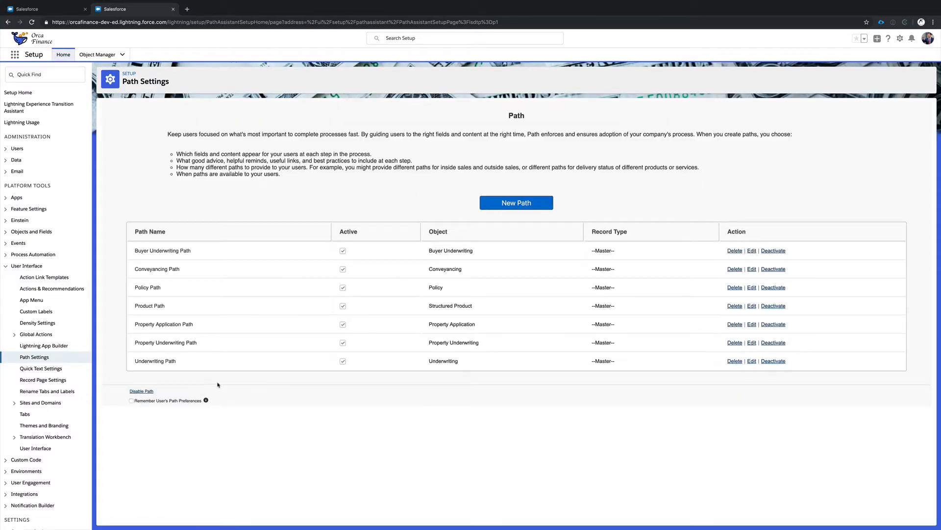
Check the Product Path entry's name, object and record type in the list of paths
left_click_drag(134, 307, 168, 307)
left_click_drag(429, 305, 473, 307)
left_click(590, 307)
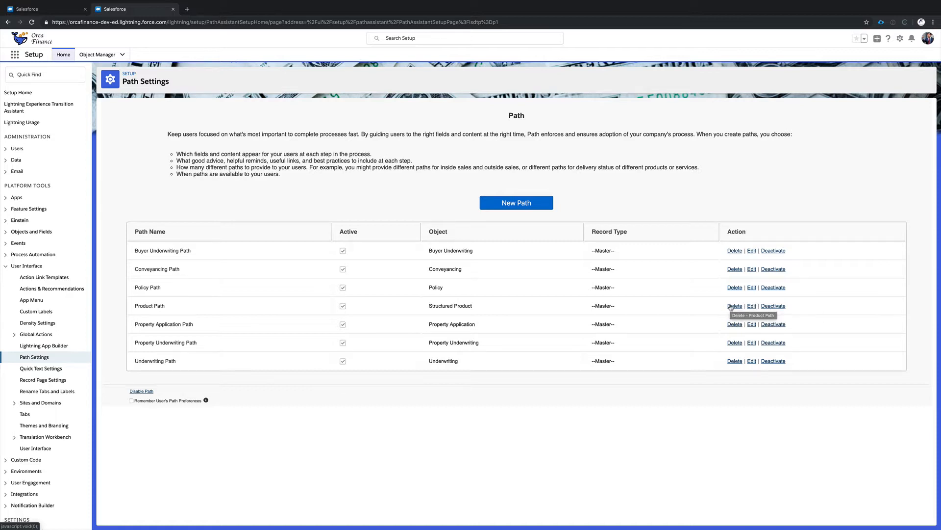
Return to the YouTube Stock record, save its open edits and reload the page
left_click(62, 14)
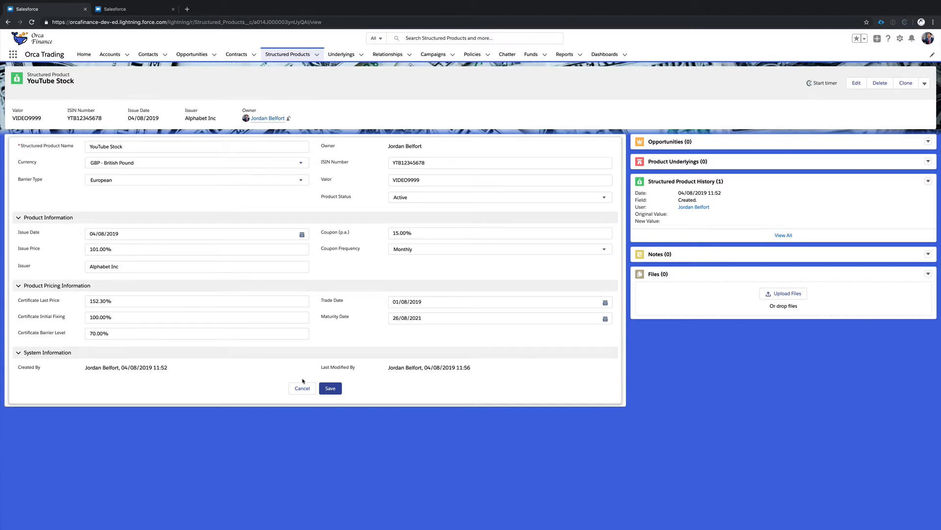
left_click(330, 387)
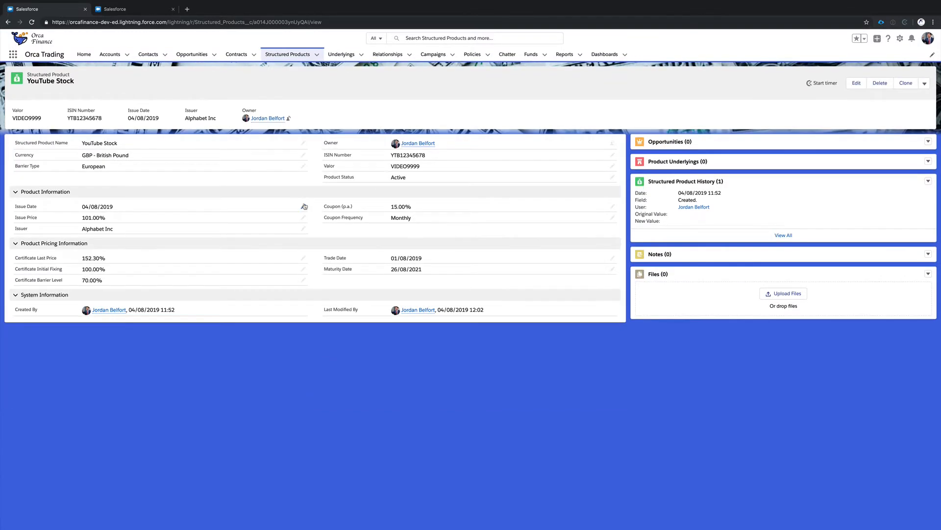
left_click(31, 22)
Edit the Structured Product record page and add the Path component directly below the highlights panel in the header region
left_click(900, 39)
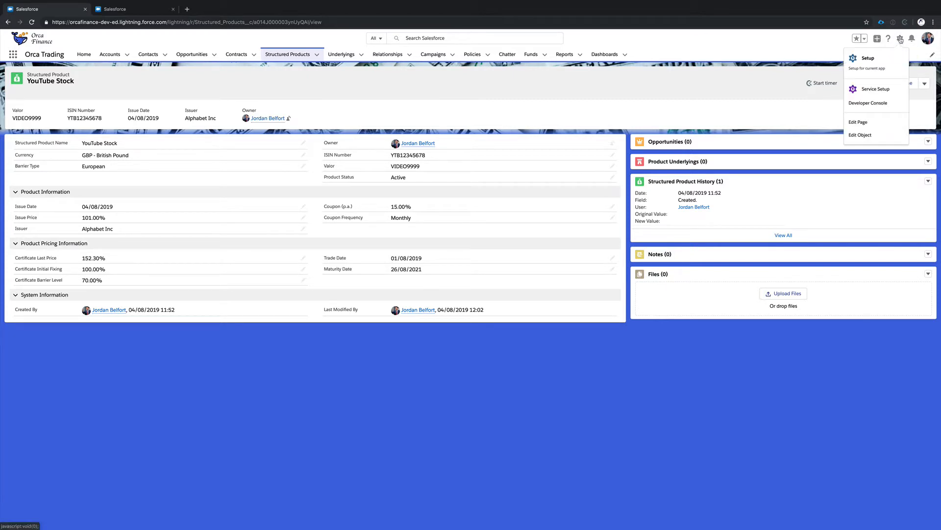
left_click(863, 126)
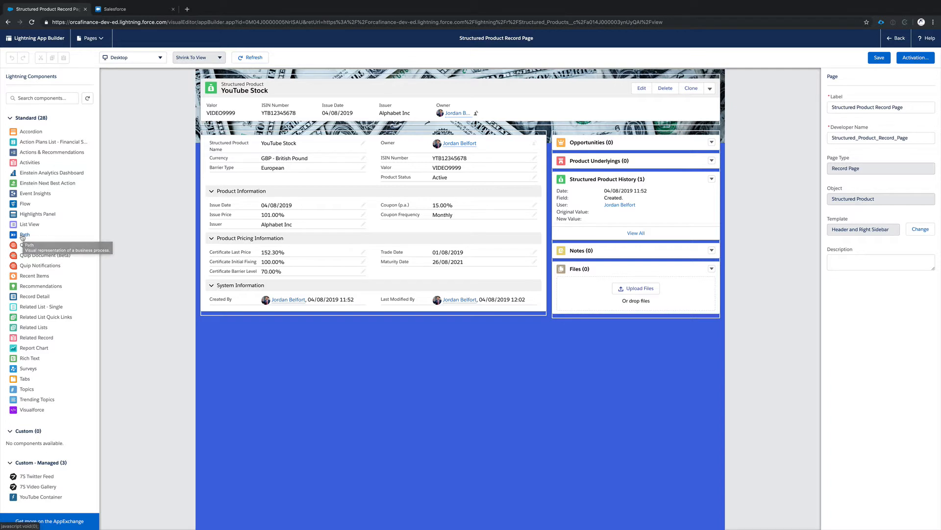
left_click_drag(23, 237, 440, 112)
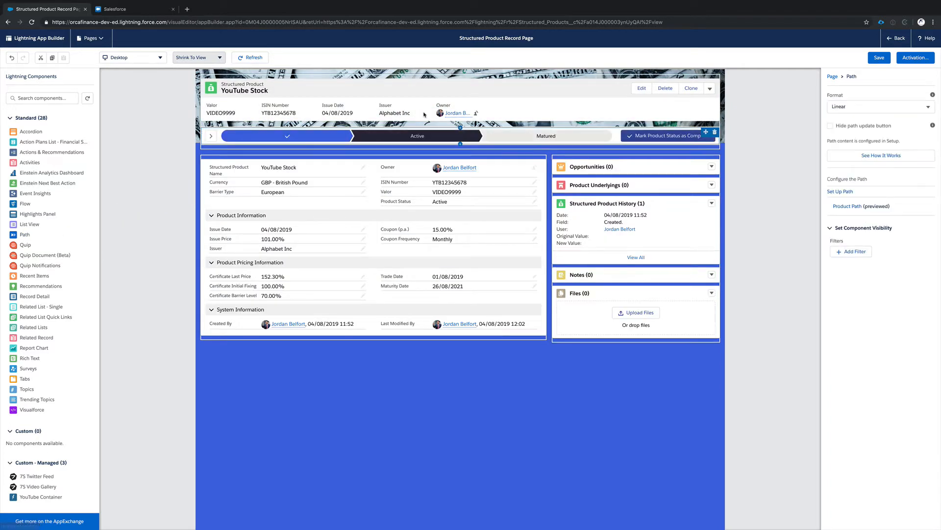
left_click(24, 235)
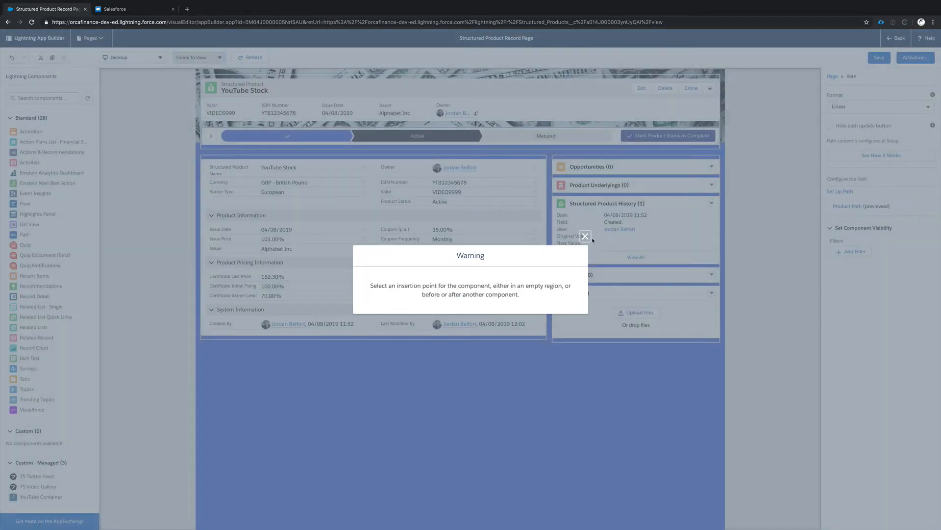
left_click(585, 236)
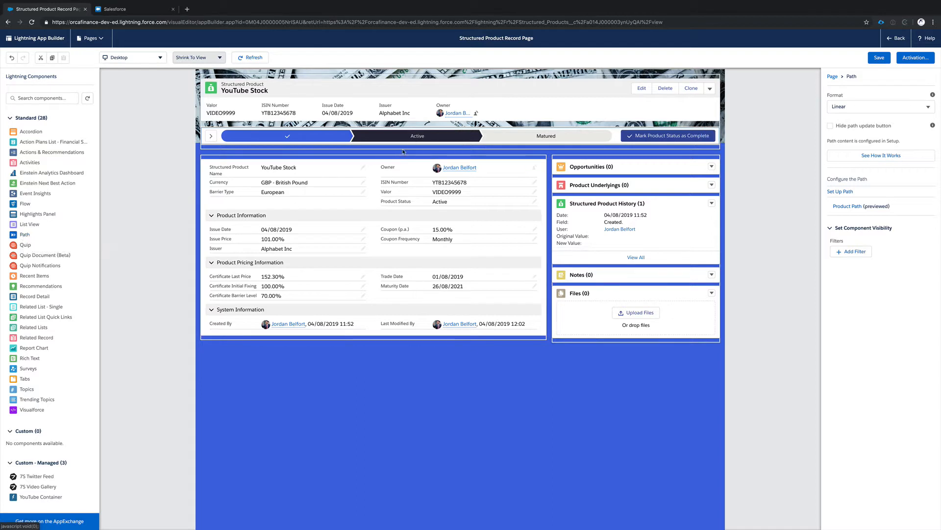
Try the Path component above the record details and in the sidebar, and move it back below the highlights panel
left_click_drag(460, 128, 435, 128)
left_click_drag(544, 136, 455, 160)
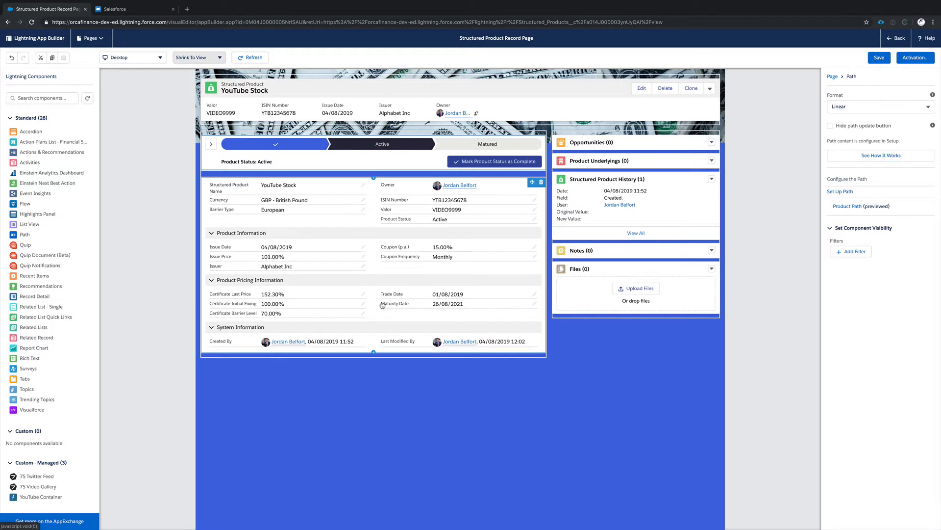
left_click_drag(324, 162, 566, 132)
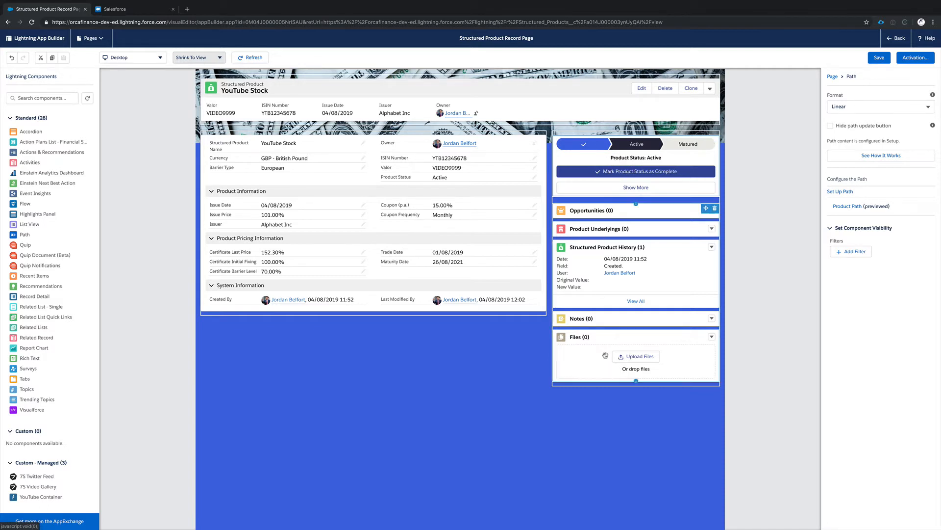
left_click_drag(613, 178, 421, 126)
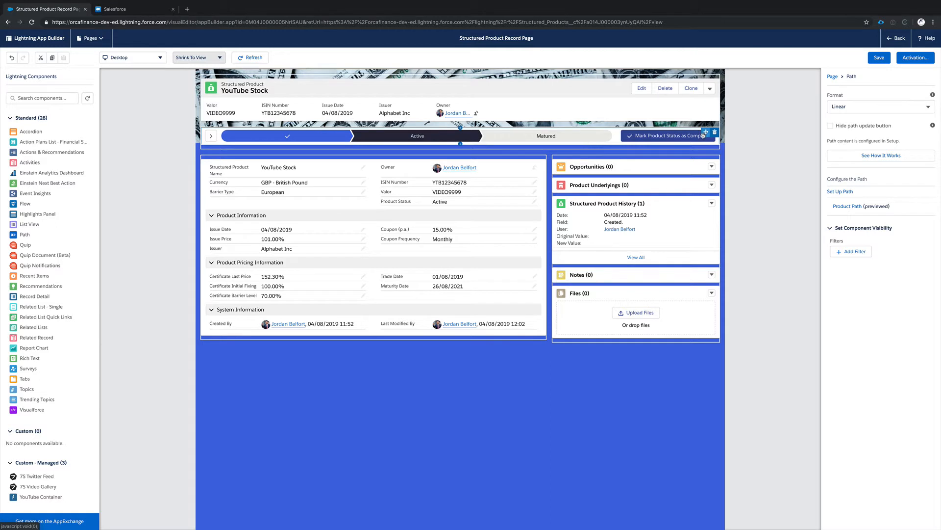
Review the record page's org default activation, save the page with the Path component, and return to the YouTube Stock record
left_click(880, 58)
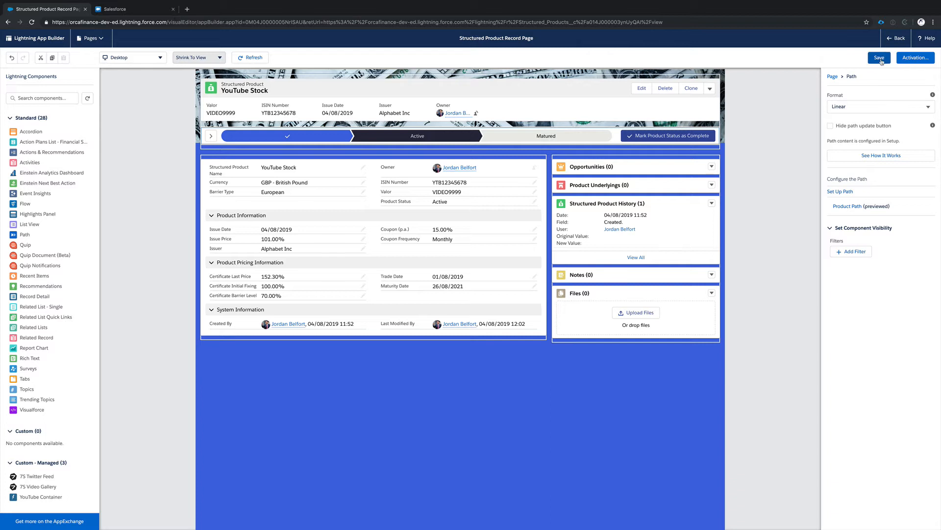
left_click(915, 58)
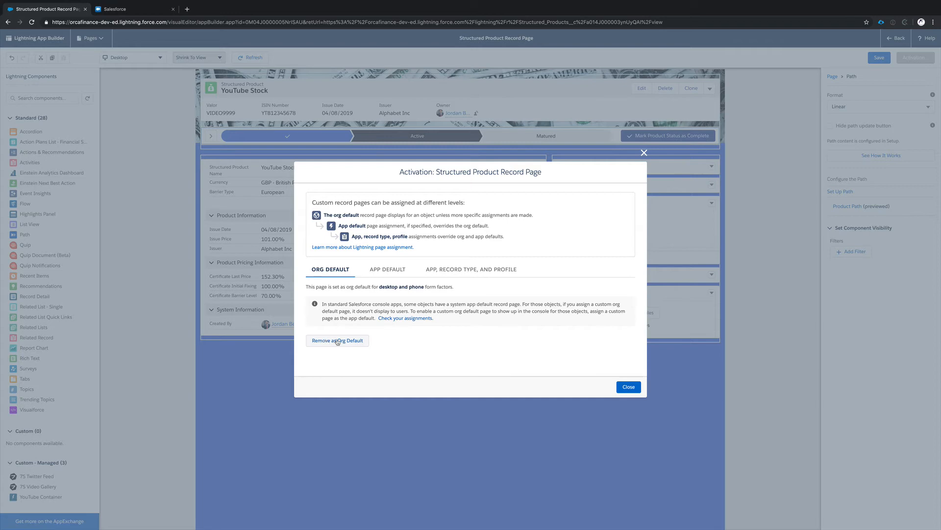
left_click(628, 387)
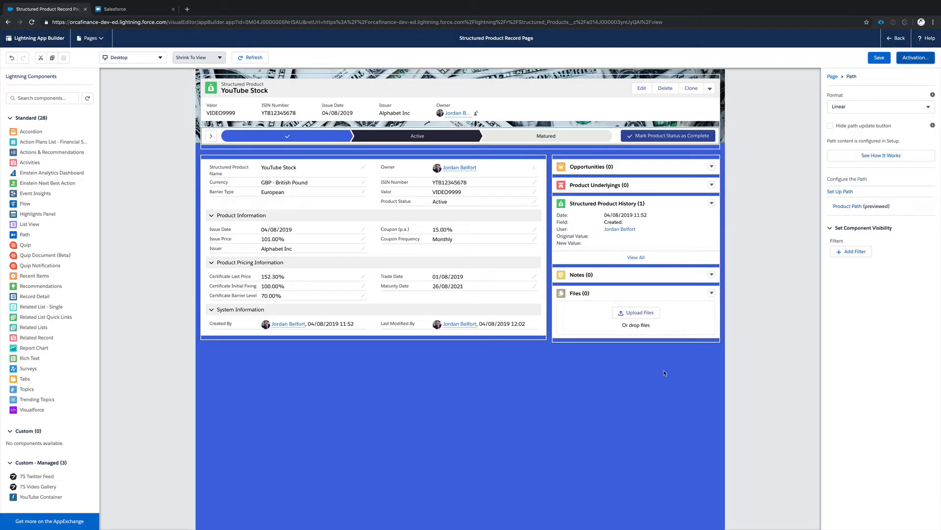
left_click(879, 58)
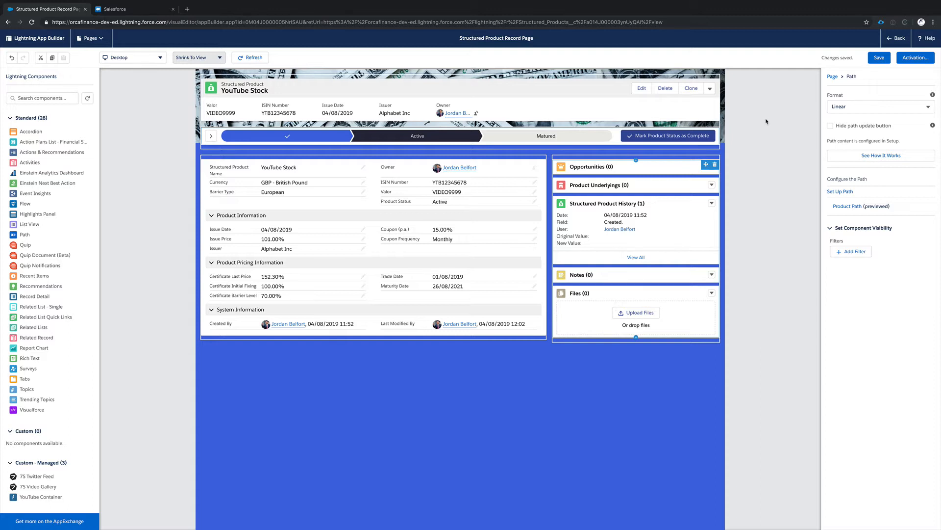
left_click(897, 38)
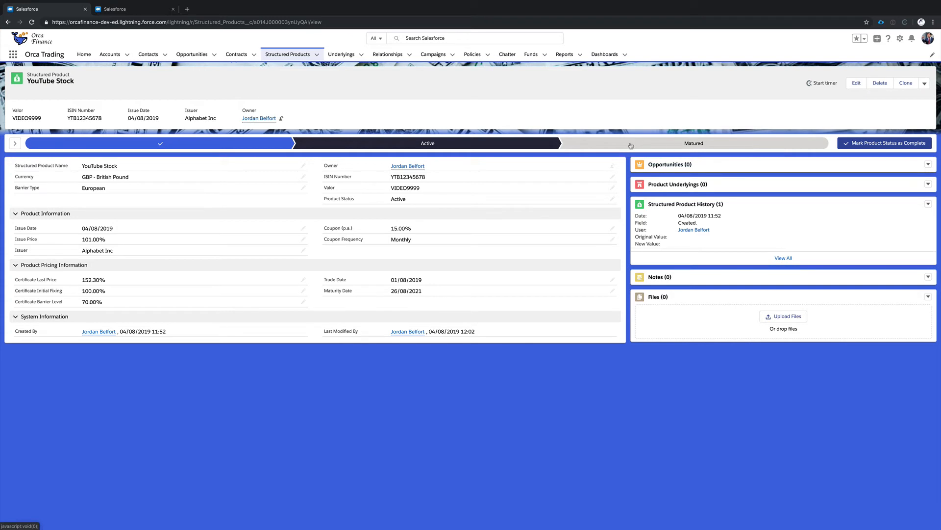
left_click(211, 146)
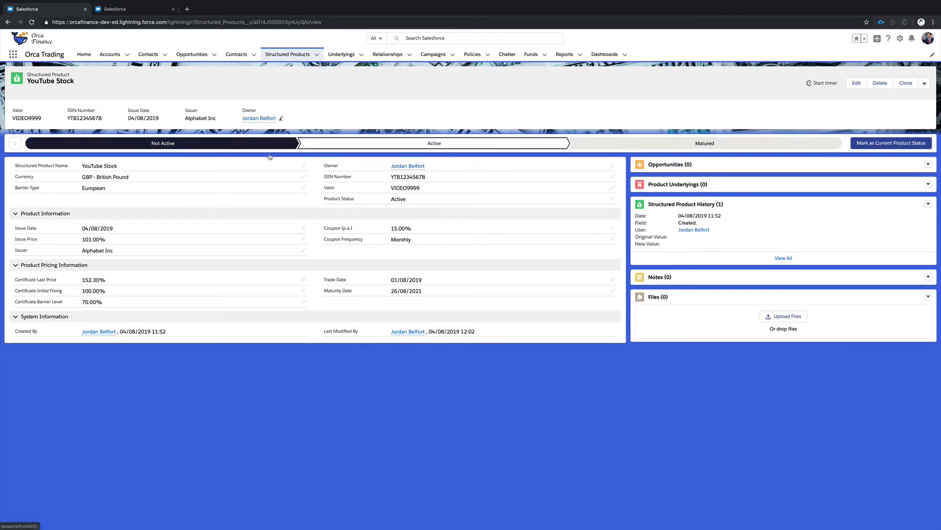
left_click(612, 199)
left_click(491, 220)
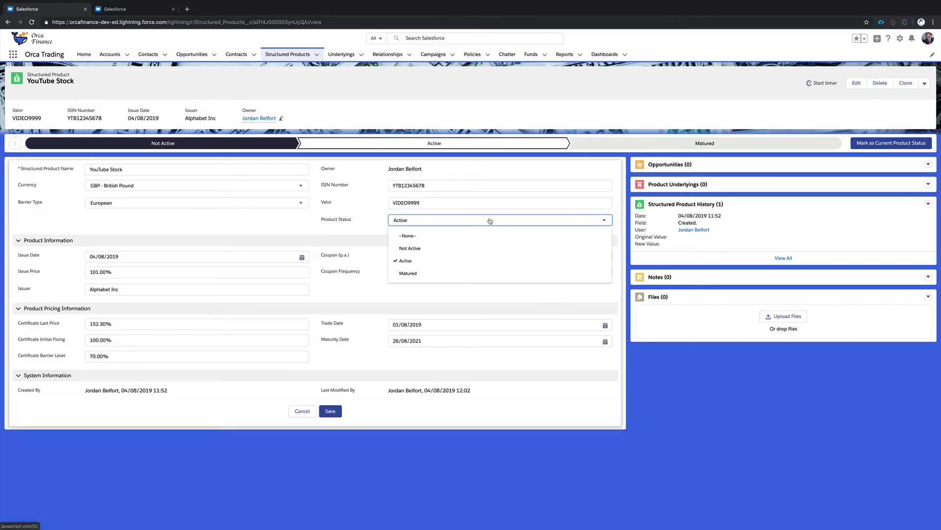
left_click(301, 414)
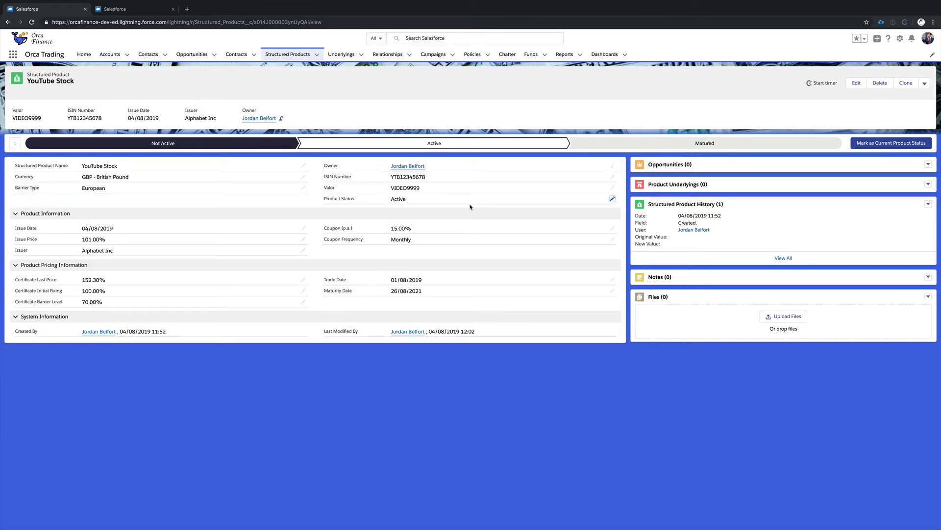
Mark Not Active as the record's current product status, and complete that stage to advance the path to Active
left_click(219, 143)
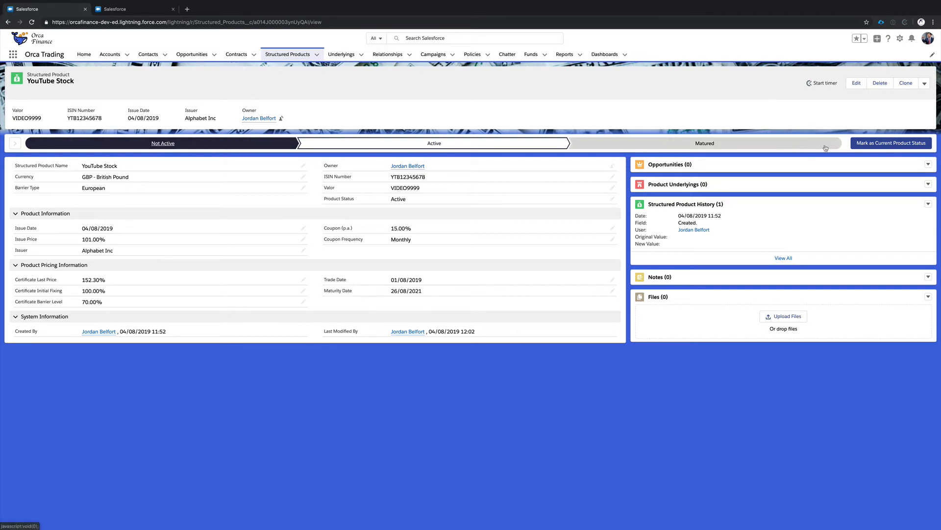
left_click(866, 143)
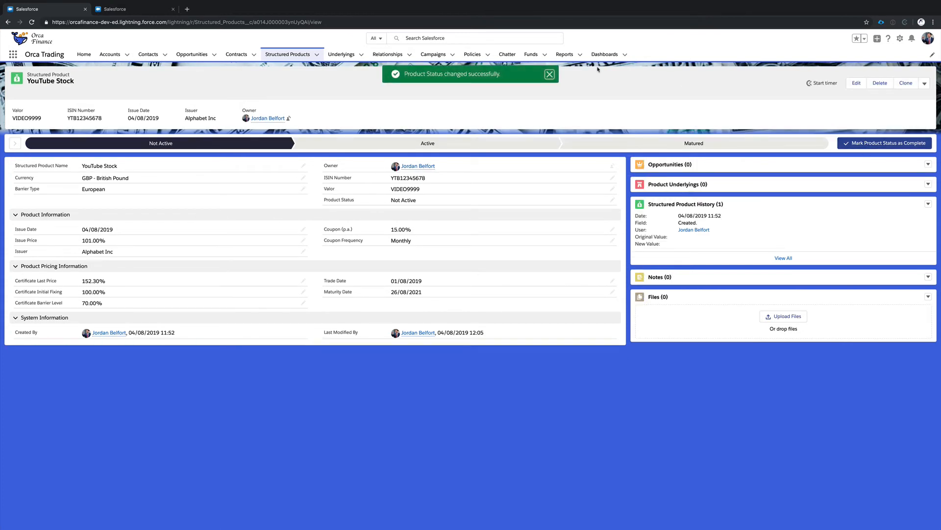
left_click(551, 76)
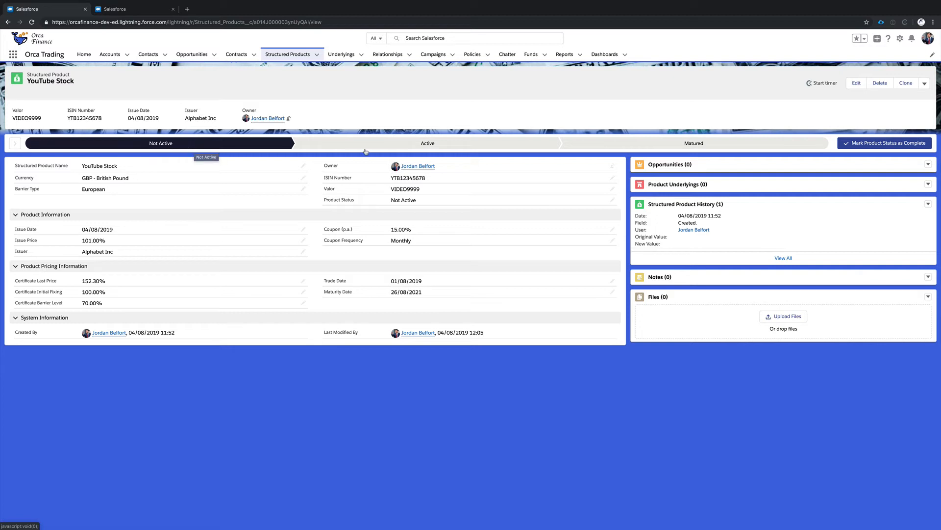
left_click(904, 143)
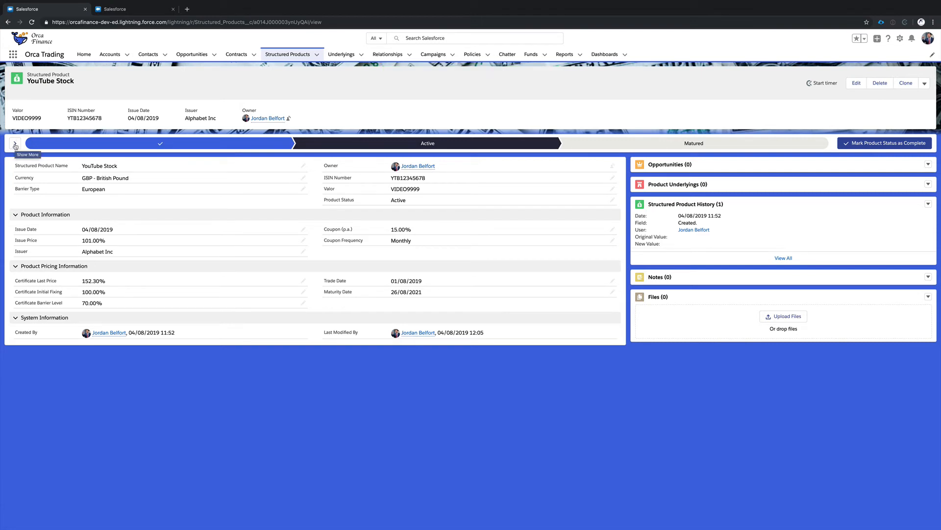
Examine the Active stage's editable key fields and test the "here" link in its guidance, returning to the record
left_click(15, 144)
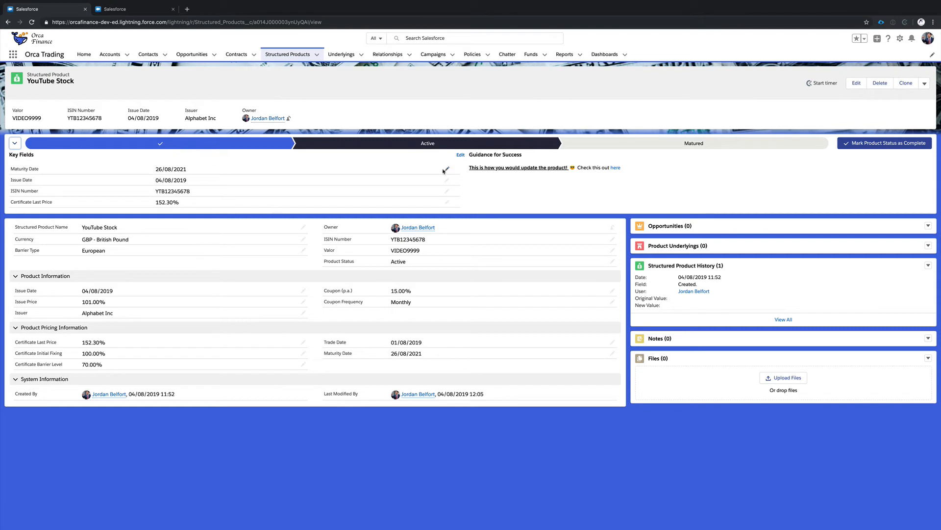
left_click(447, 169)
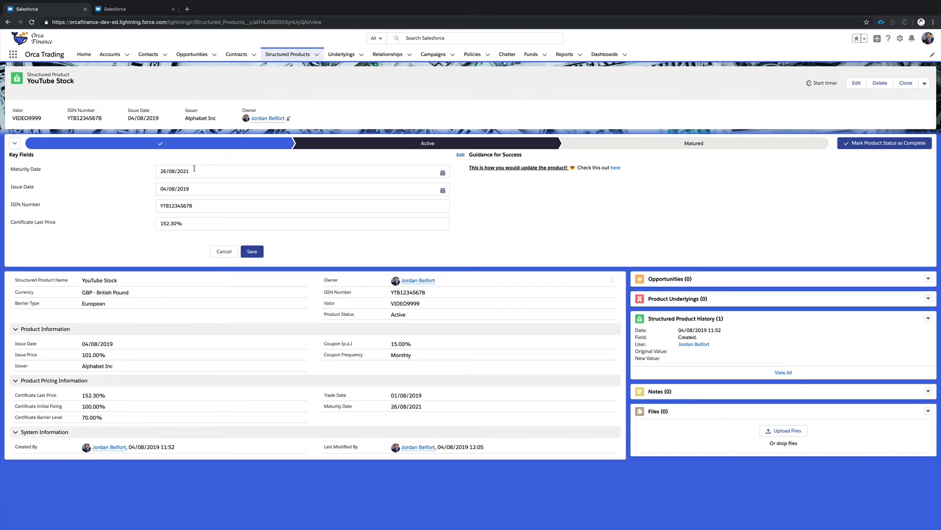
left_click(225, 251)
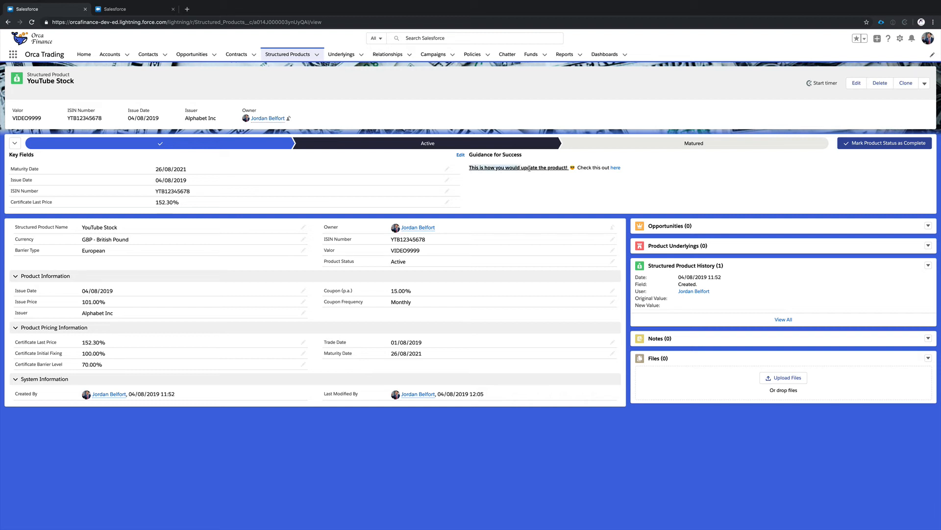
left_click(616, 168)
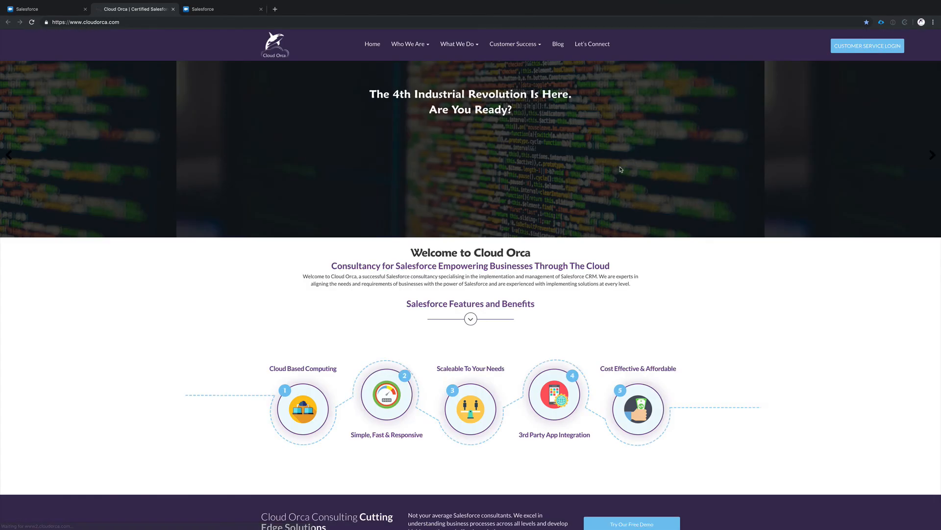
left_click(73, 11)
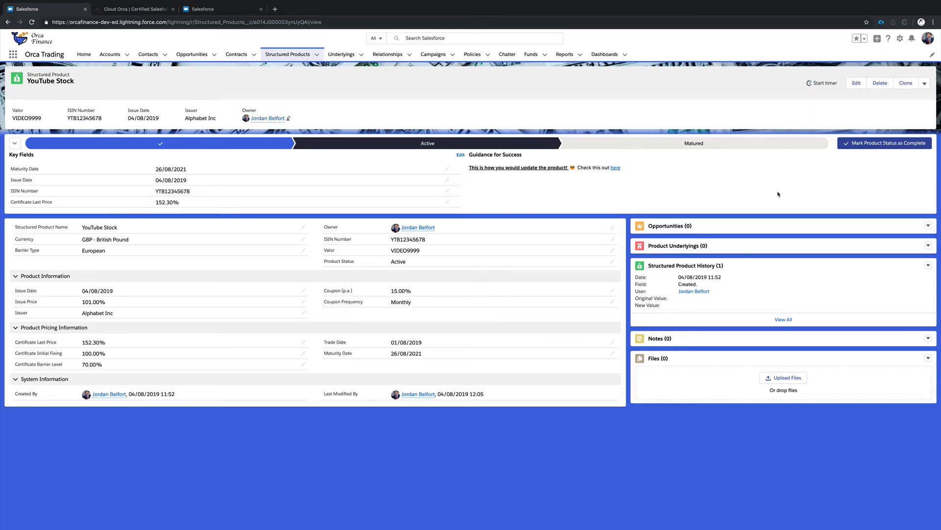
Select the Matured stage on the path and mark it as the record's current product status
left_click(741, 142)
left_click(865, 143)
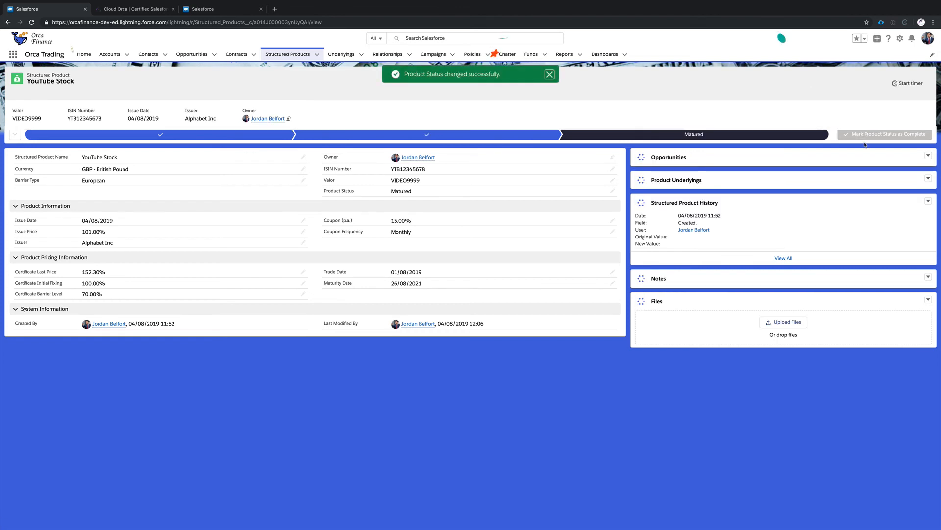